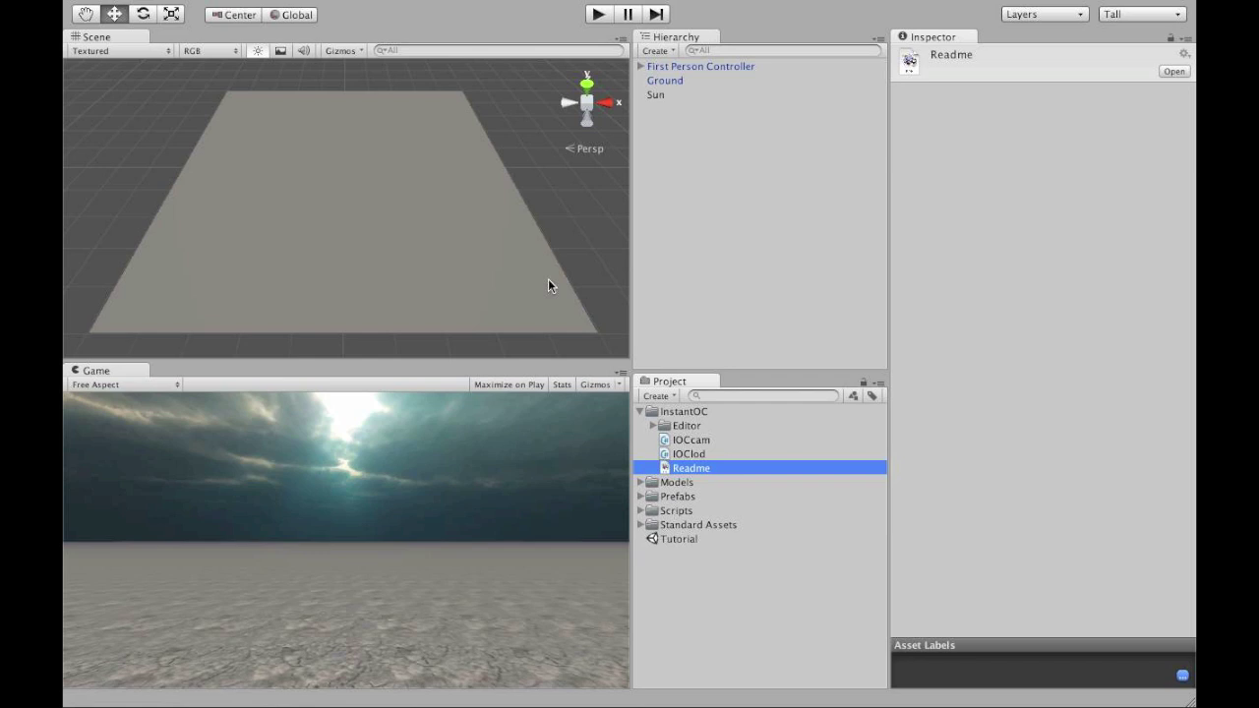
Inspect the Sun and Ground objects of the scene, and leave nothing selected
left_click(749, 591)
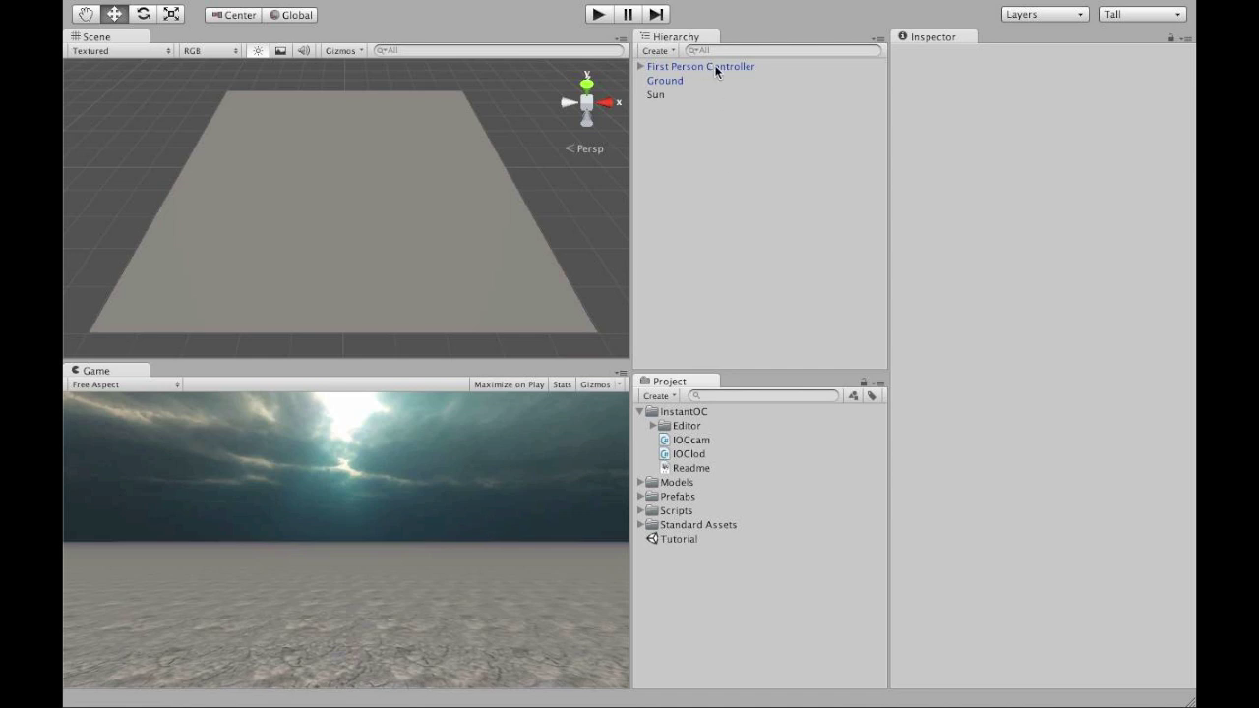
left_click(660, 95)
key("Up")
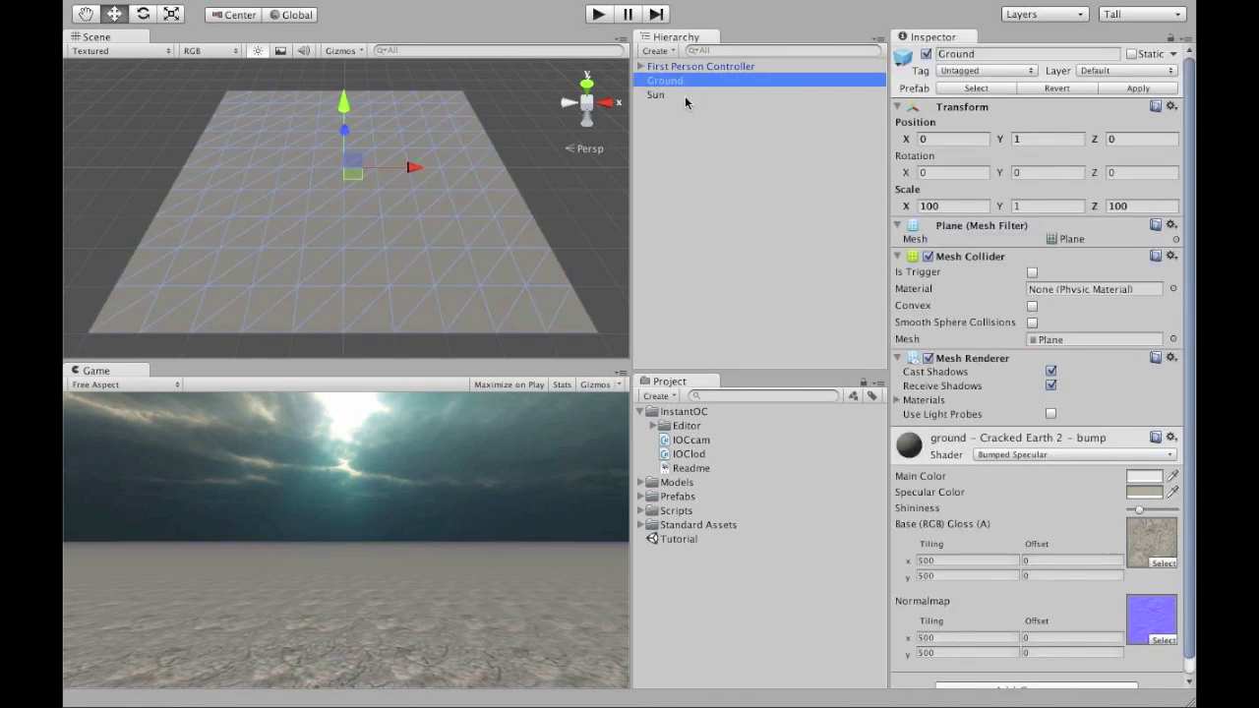
left_click(551, 180)
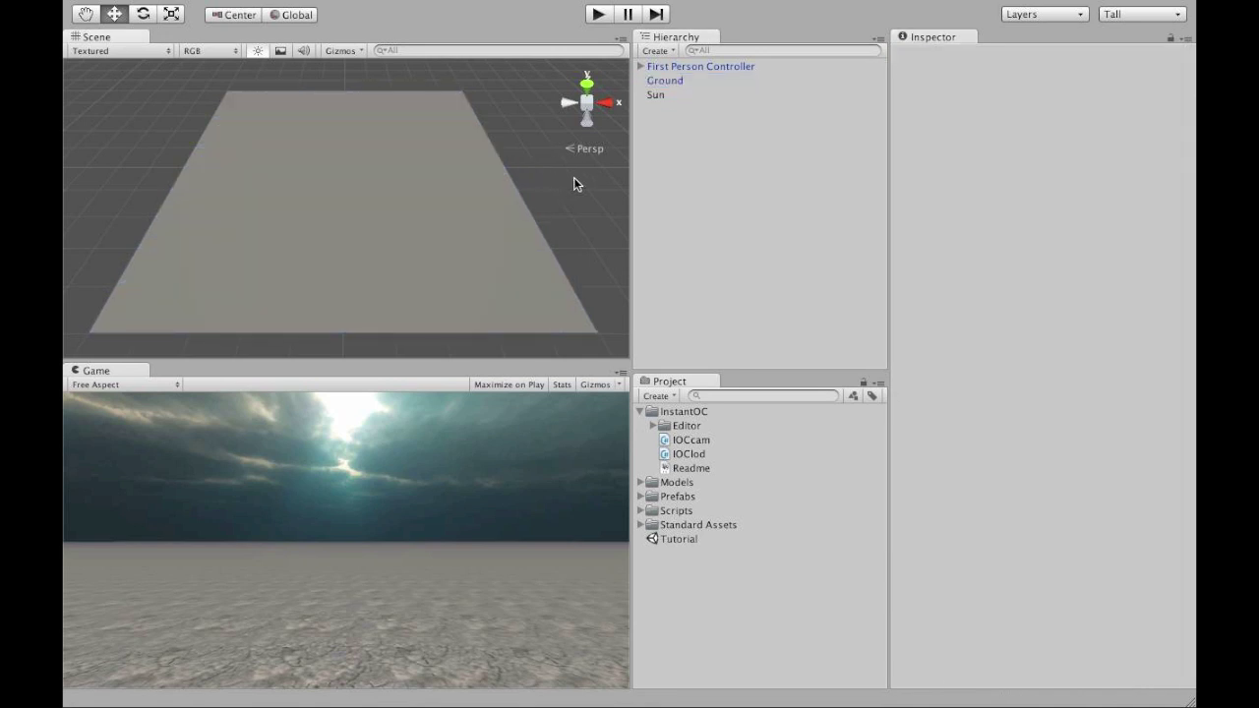
Open the Prefabs folder and examine the Tower prefab and its model preview
left_click(641, 496)
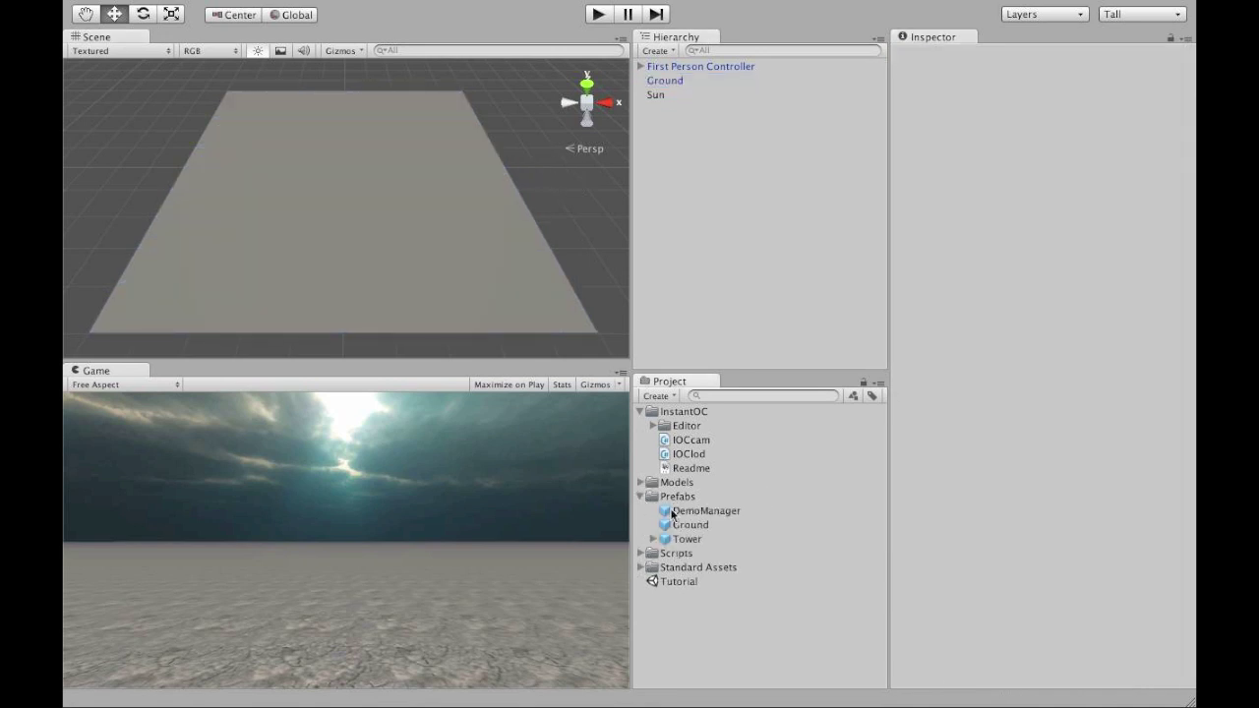
left_click(686, 540)
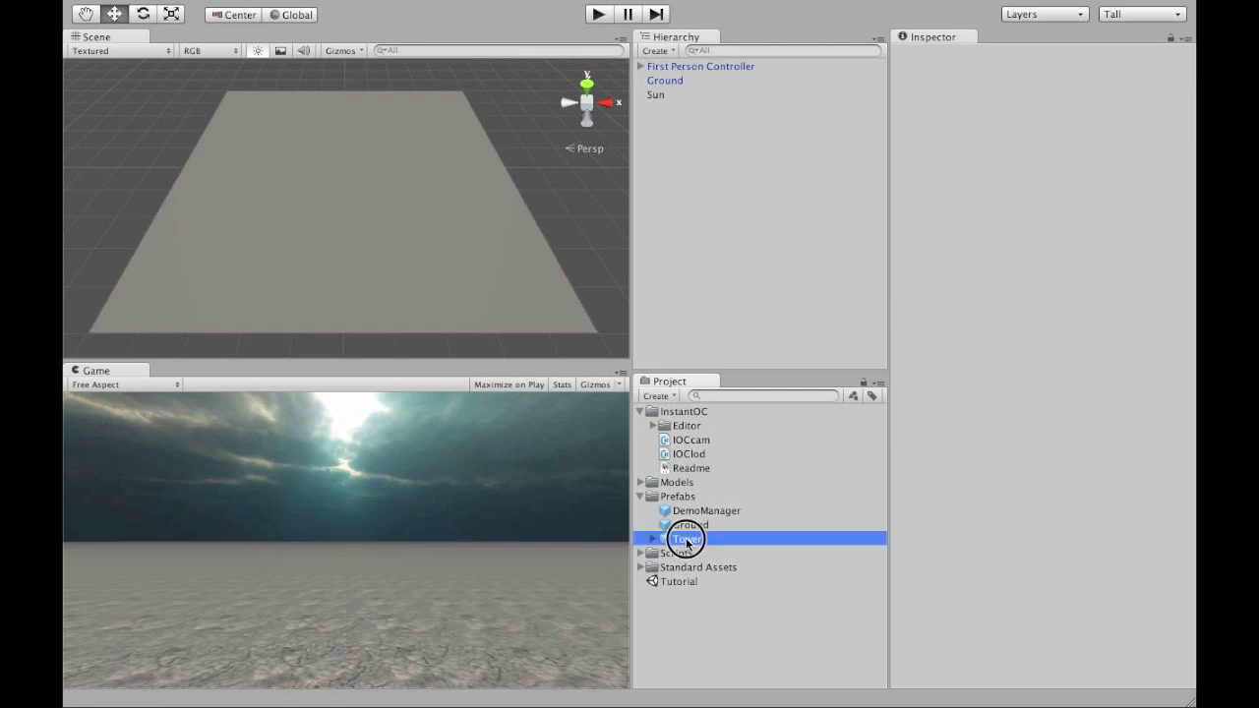
left_click_drag(1070, 611, 1044, 607)
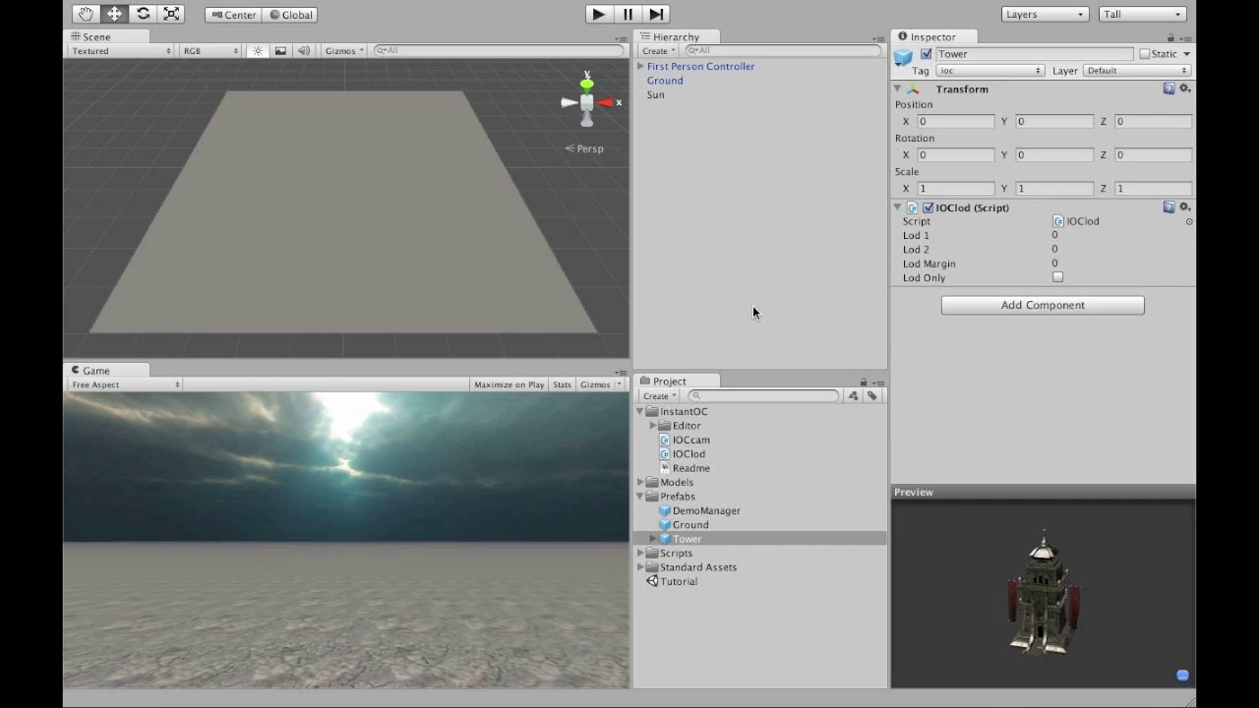
Undo the last script addition on the Tower prefab and attach the IOClod script to it directly from the InstantOC folder
key("ctrl+z")
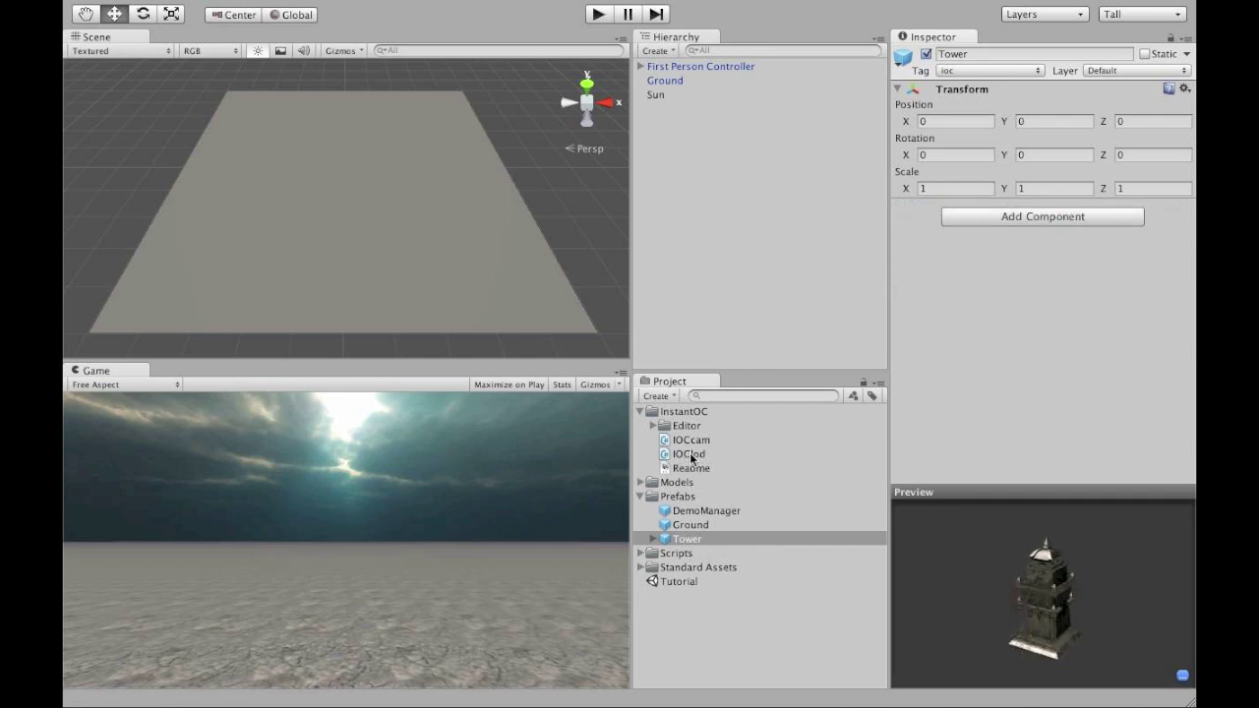
left_click(691, 525)
left_click(692, 541)
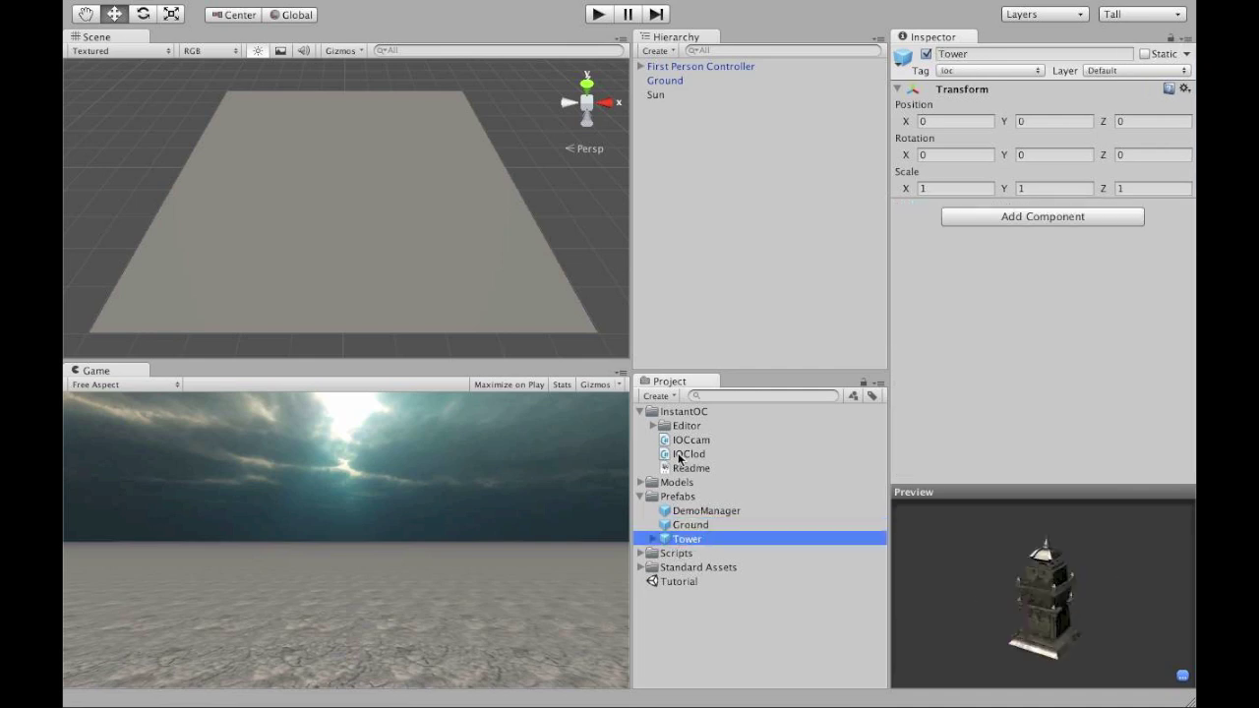
left_click(678, 455)
left_click_drag(678, 455, 1096, 351)
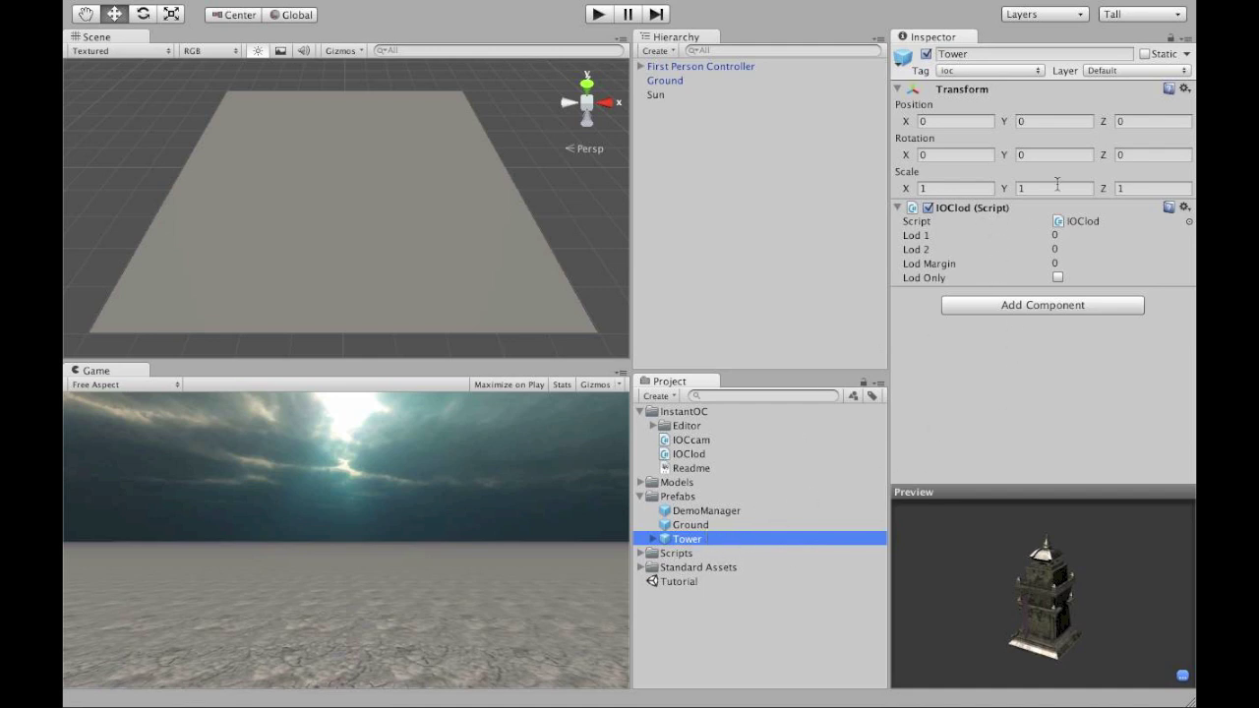
Assign the Tower prefab and all of its child objects to the IOC layer
left_click(1112, 70)
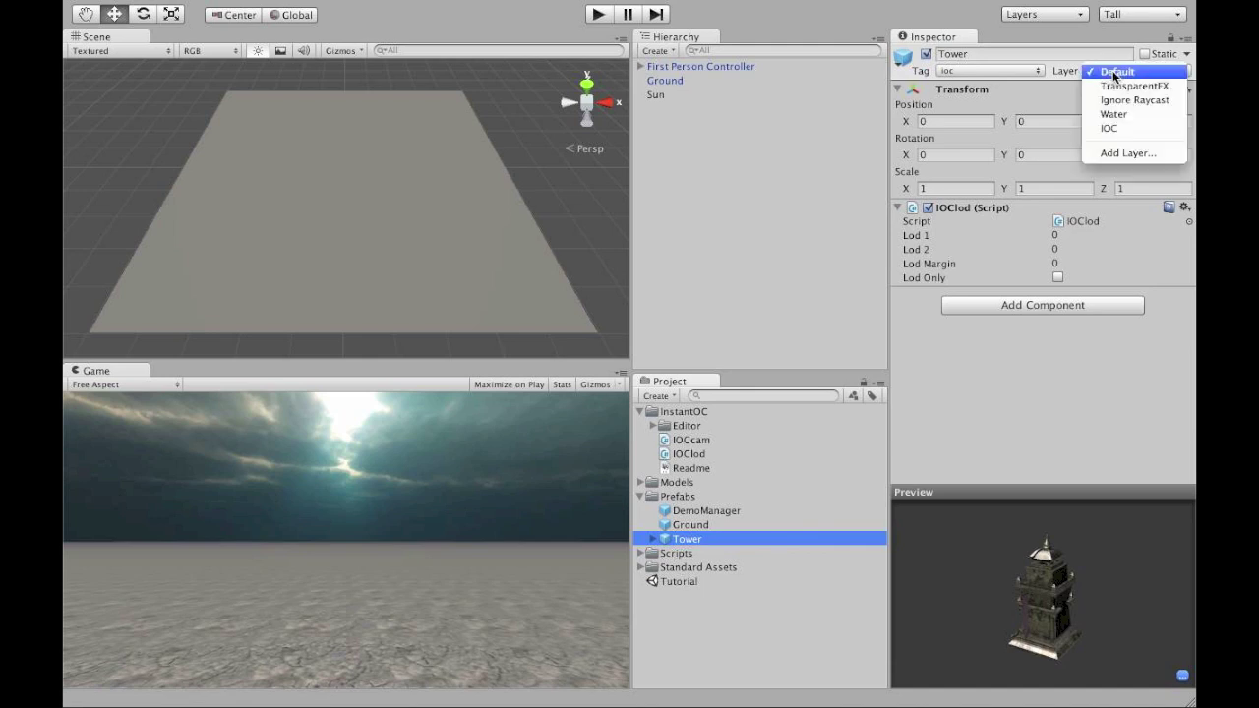
left_click(1135, 128)
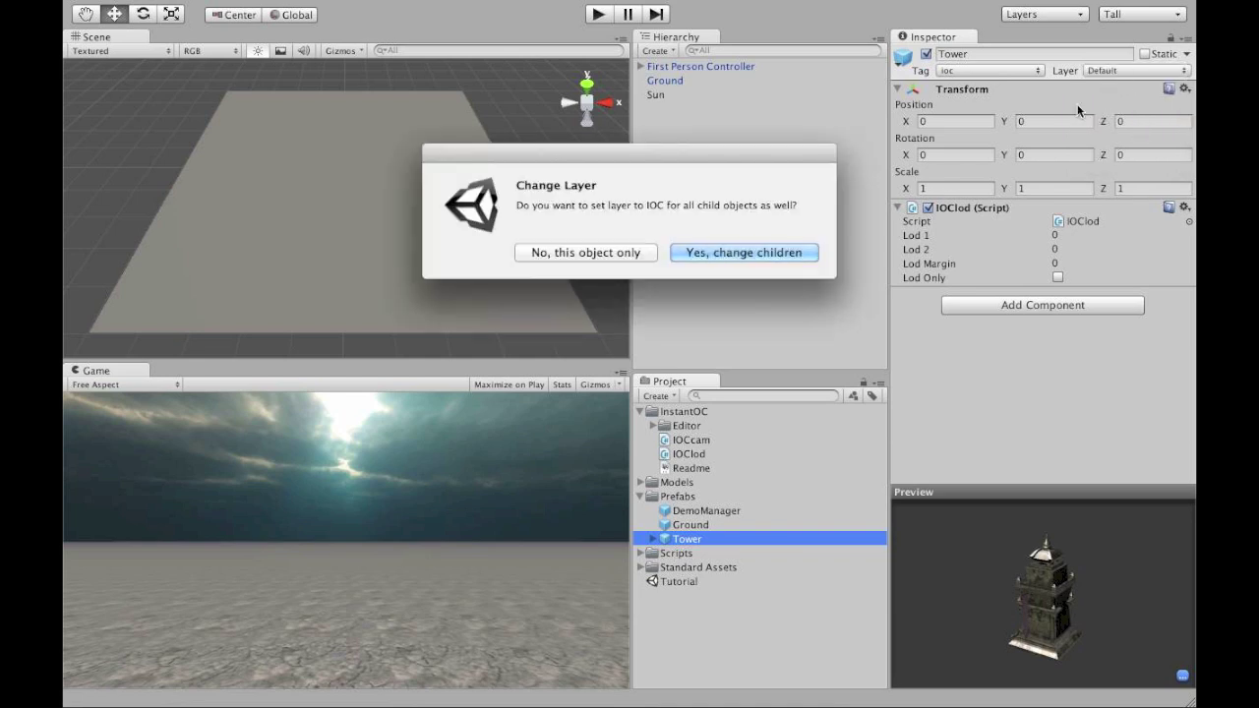
left_click(721, 252)
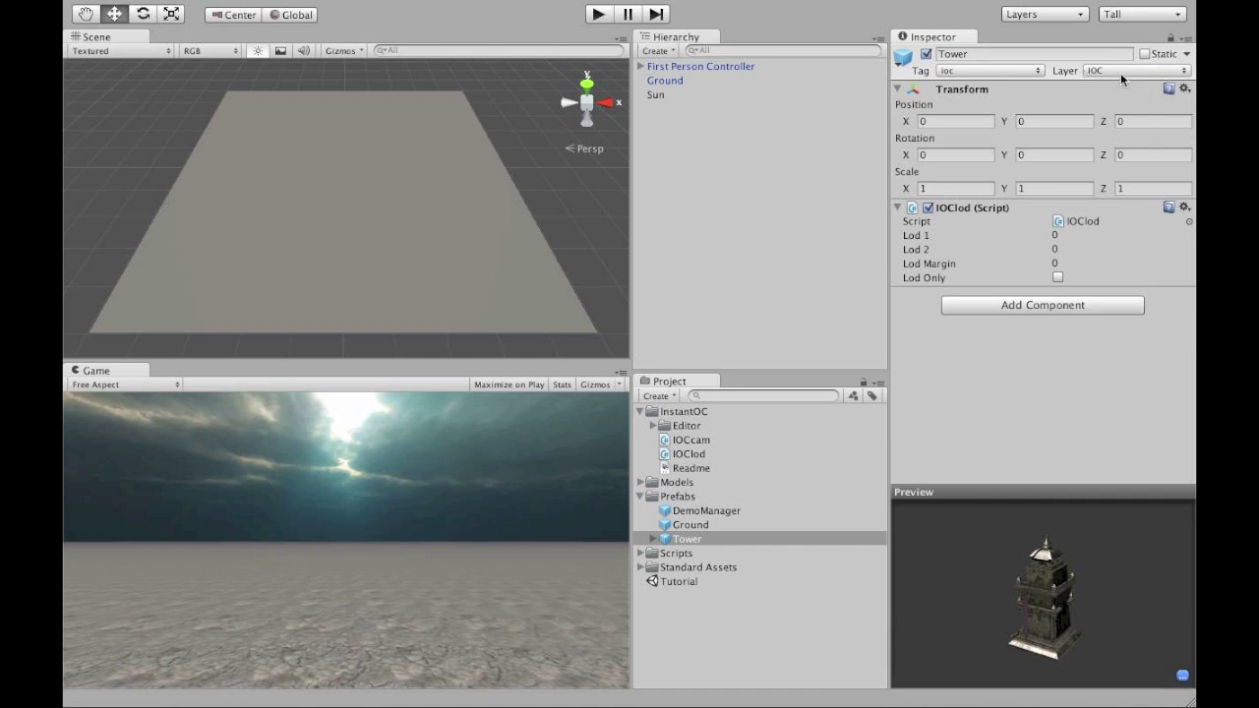
left_click(745, 212)
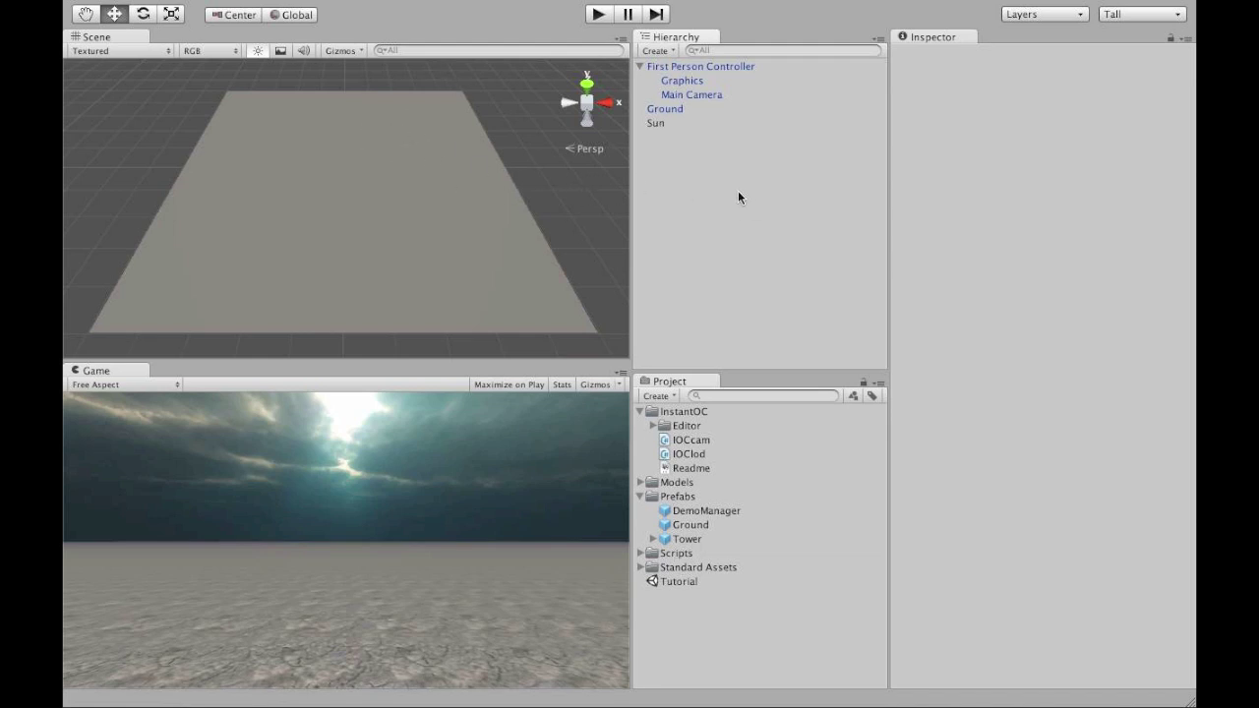
Create an empty game object in the scene and duplicate it three times
left_click(295, 10)
left_click(334, 30)
left_click(705, 109, "super")
left_click(703, 109)
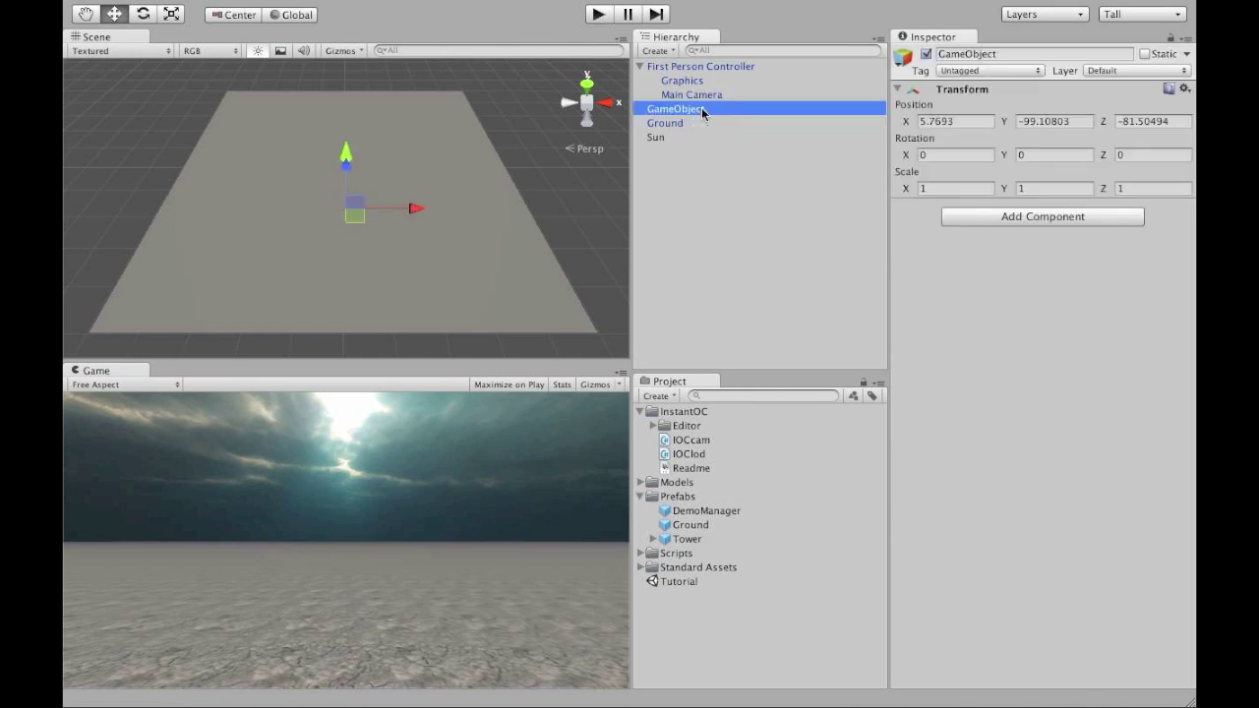
key("super+d")
key("super+d")
key("super+d")
Attach the IOClod script to all four empty game objects at once and check each object's components
left_click(700, 122)
left_click(701, 110)
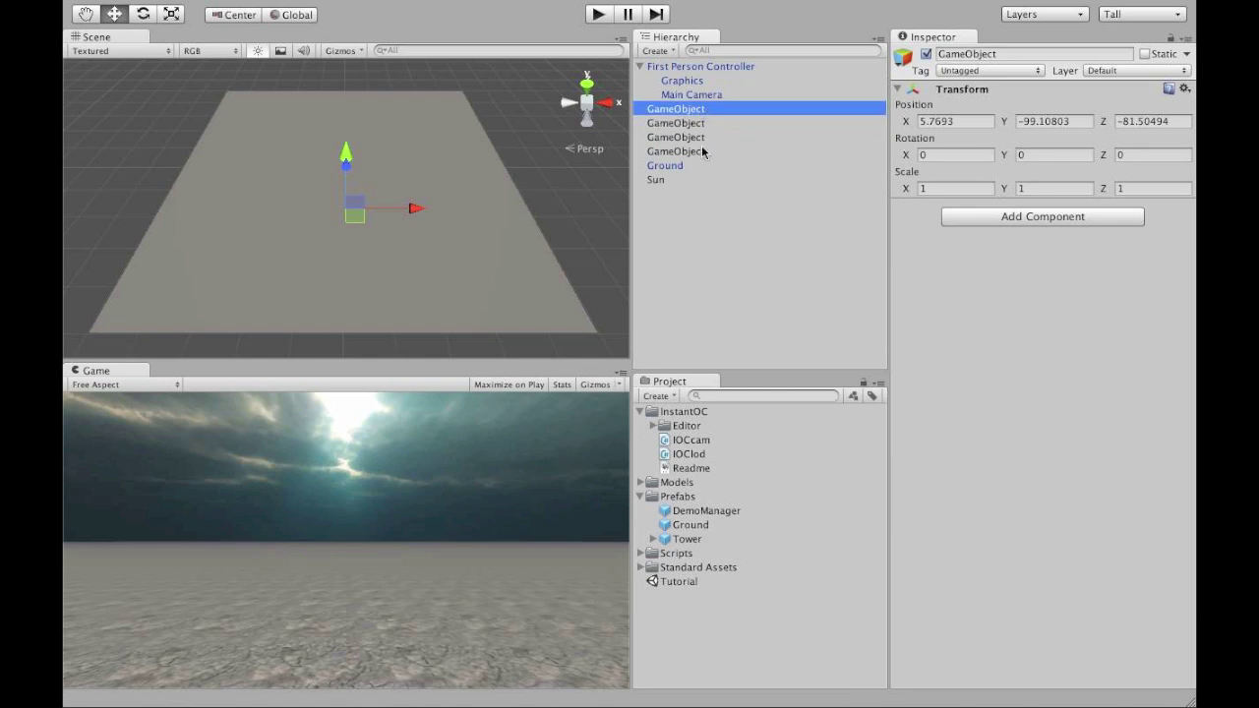
left_click(695, 151, "shift")
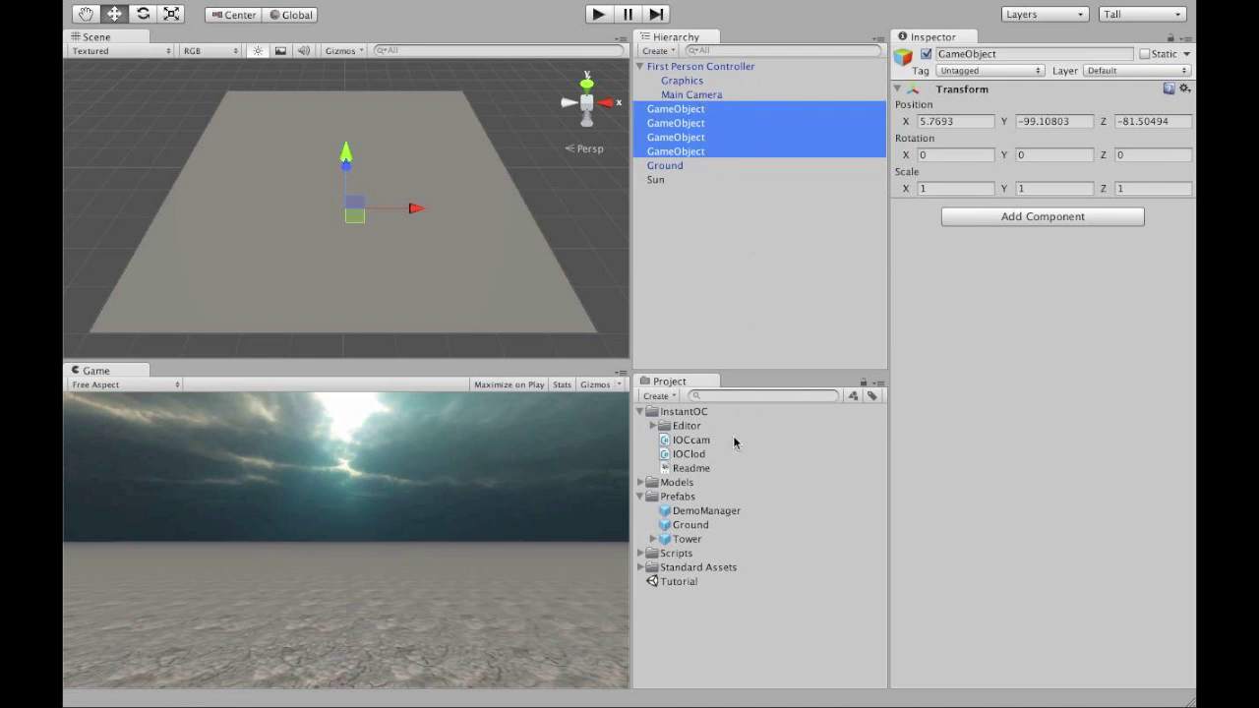
left_click_drag(689, 455, 1035, 340)
left_click(731, 190)
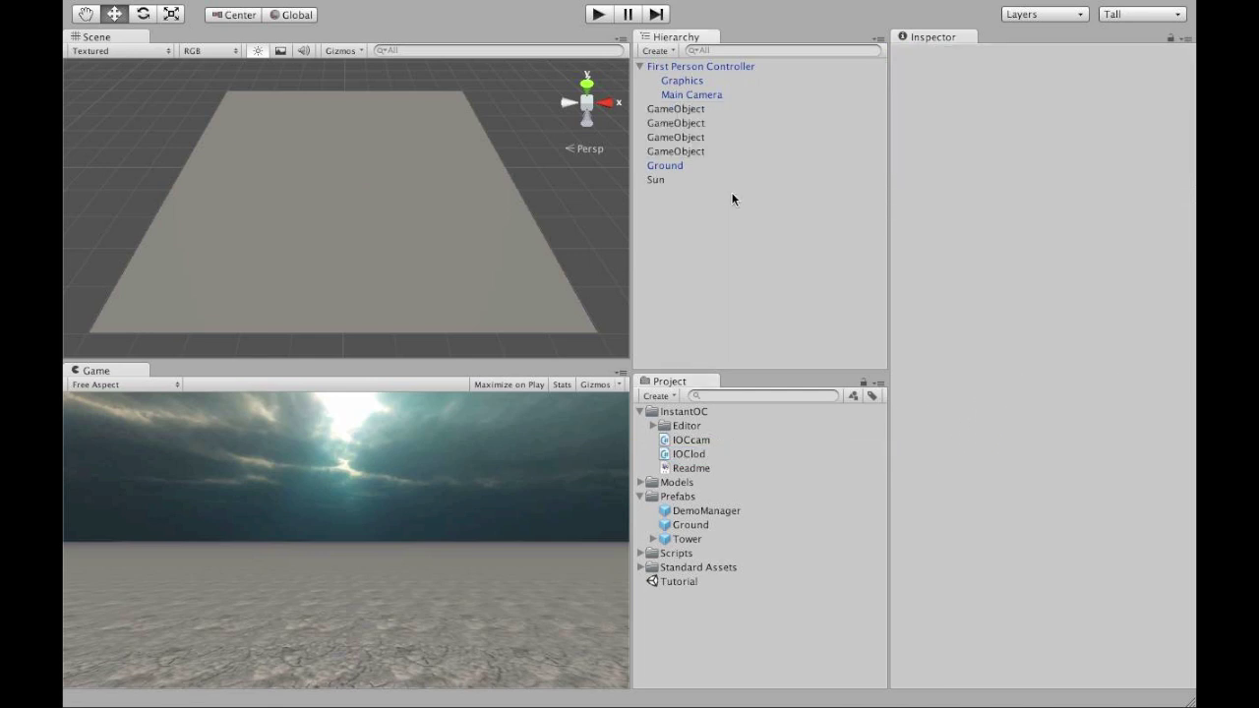
left_click(695, 109)
left_click(697, 123)
left_click(697, 136)
left_click(697, 152)
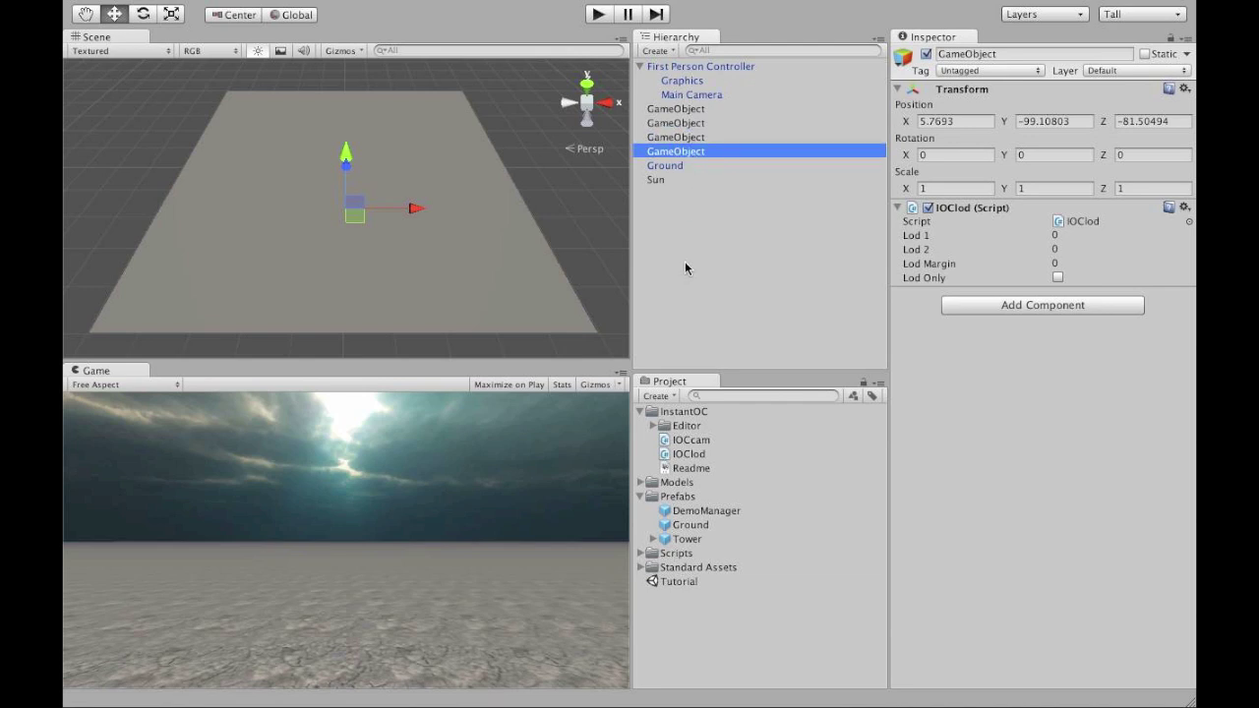
Delete the four empty game objects from the scene
left_click(696, 110)
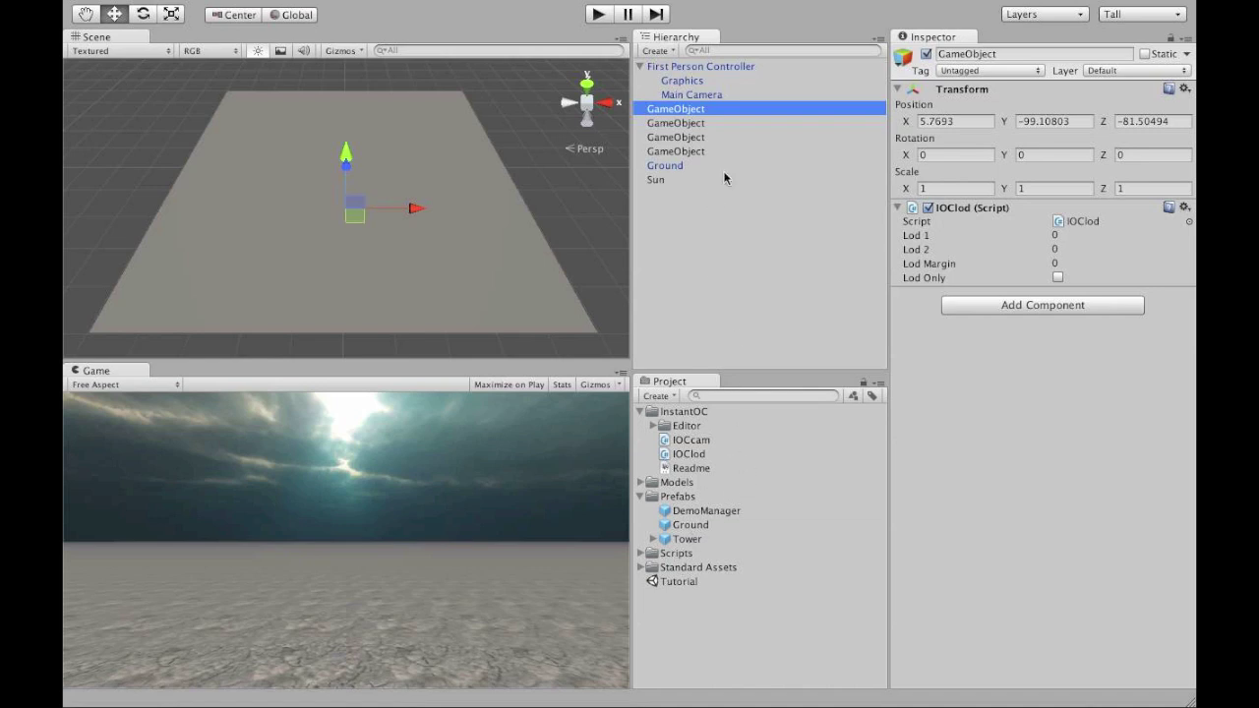
left_click(697, 152, "shift")
right_click(698, 150)
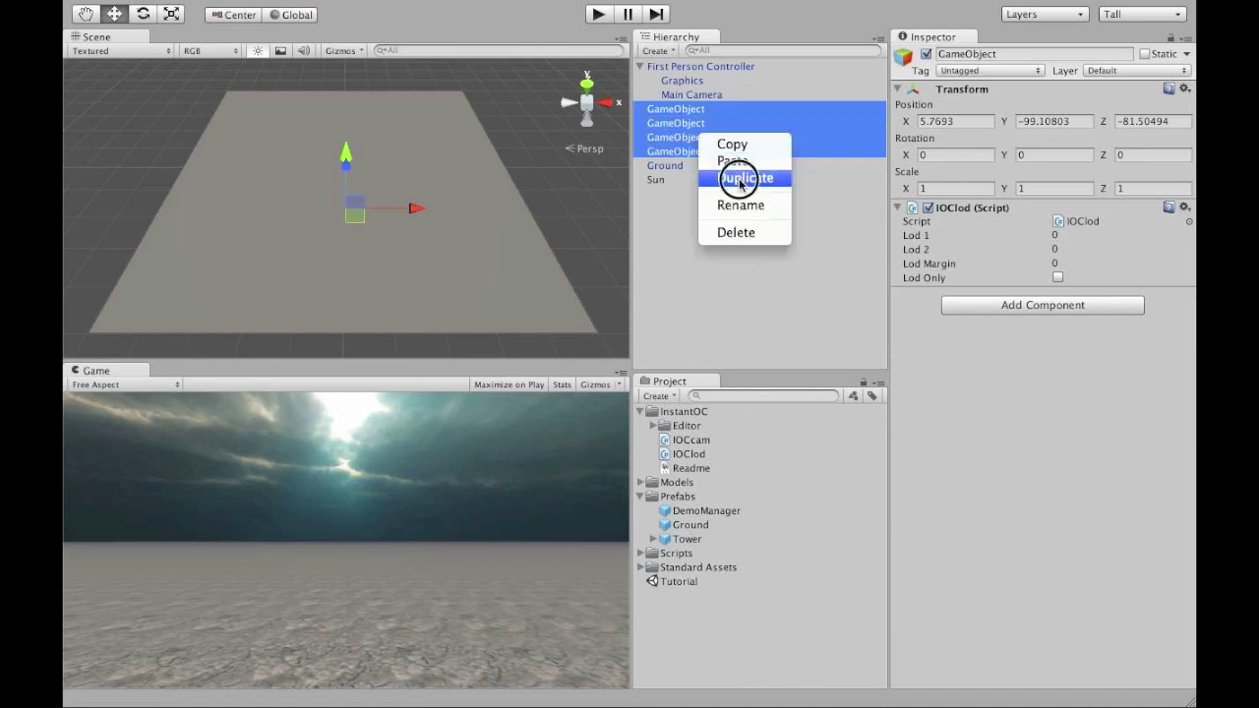
left_click(744, 233)
Attach the IOCcam script to the Main Camera inside the First Person Controller
left_click(686, 539)
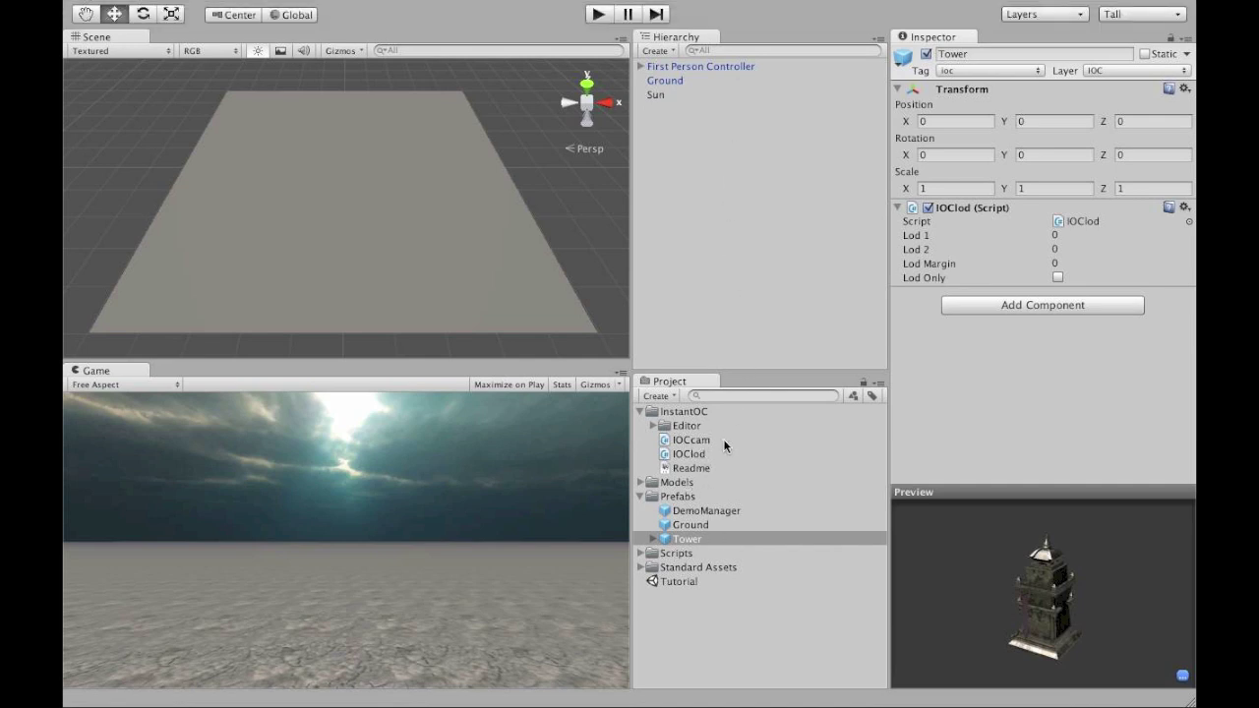
left_click(640, 66)
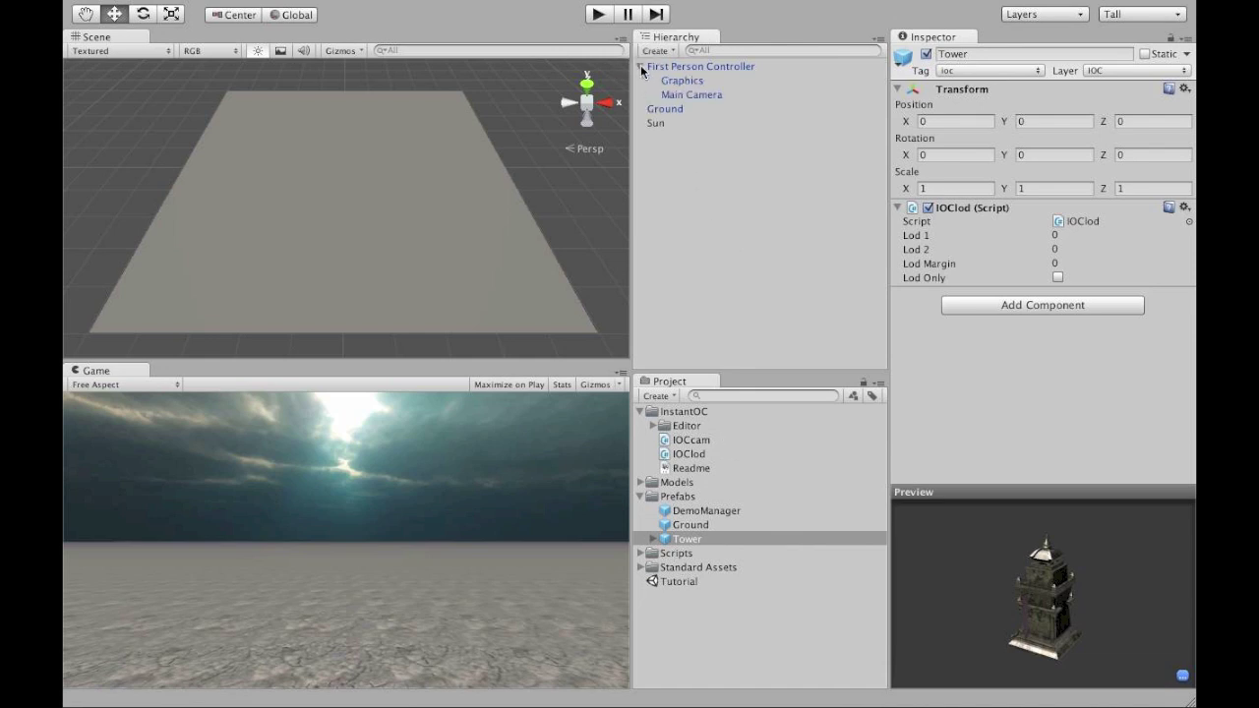
left_click(712, 98)
left_click_drag(695, 447, 911, 590)
scroll(1064, 584, "down", 3)
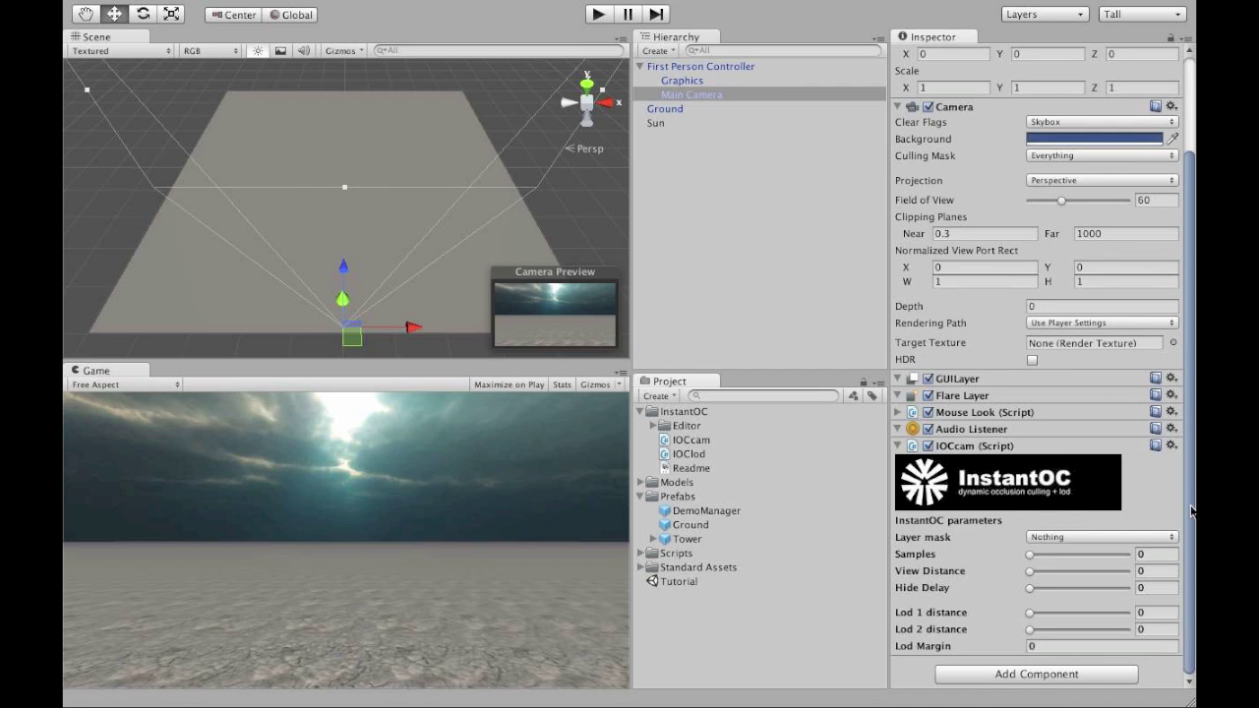
Configure the camera's IOCcam script with layer mask IOC, Samples 300, View Distance 1000 and Hide Delay 100
left_click(1080, 536)
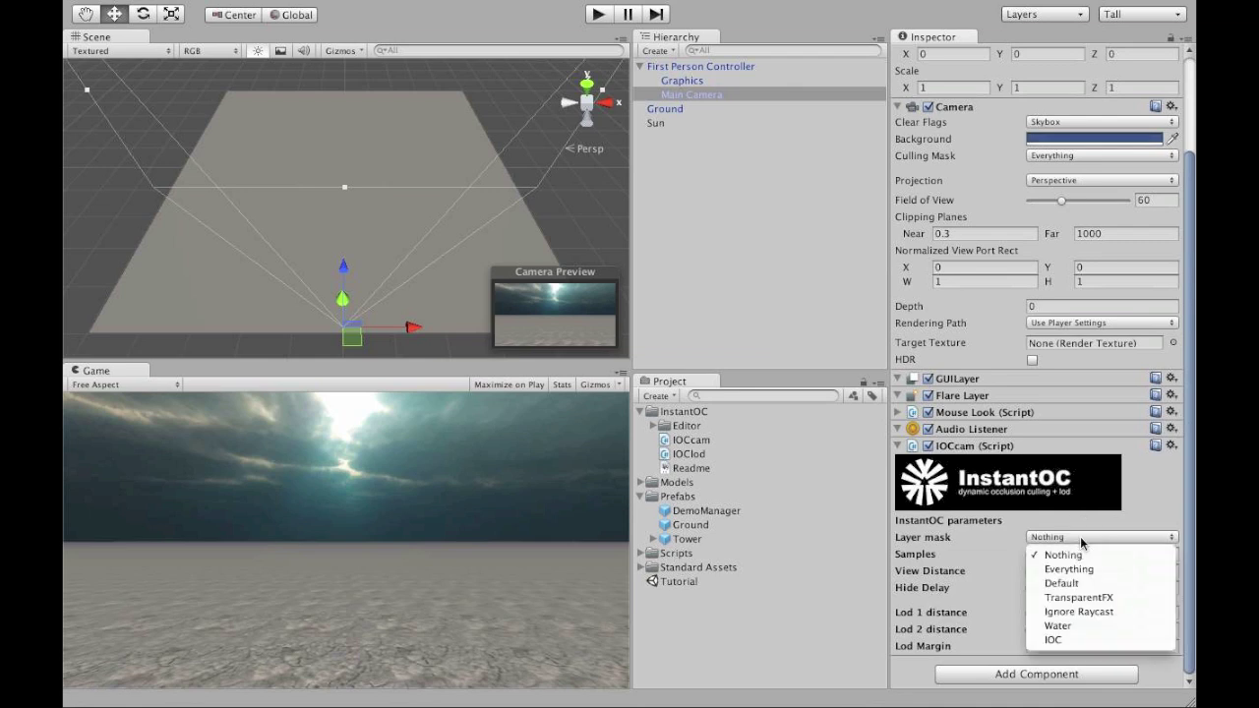
left_click(1062, 641)
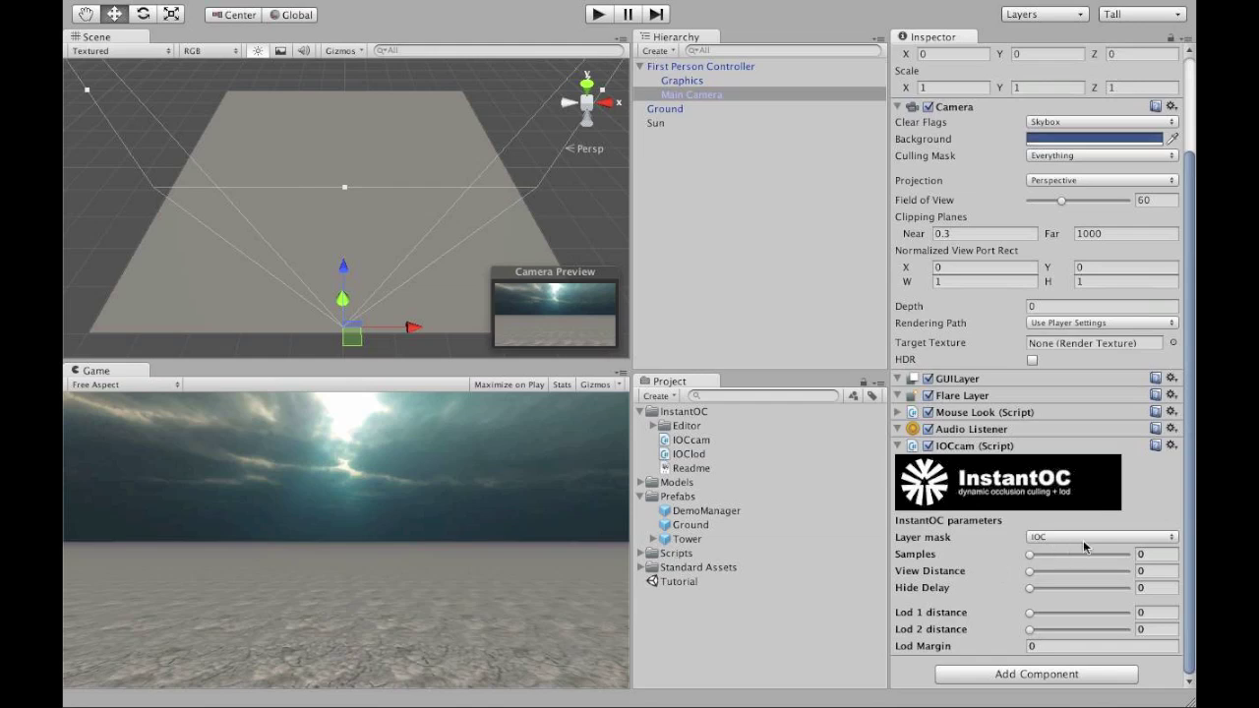
left_click(1152, 554)
type("300")
left_click(1138, 571)
type("1000")
left_click(1150, 588)
type("100")
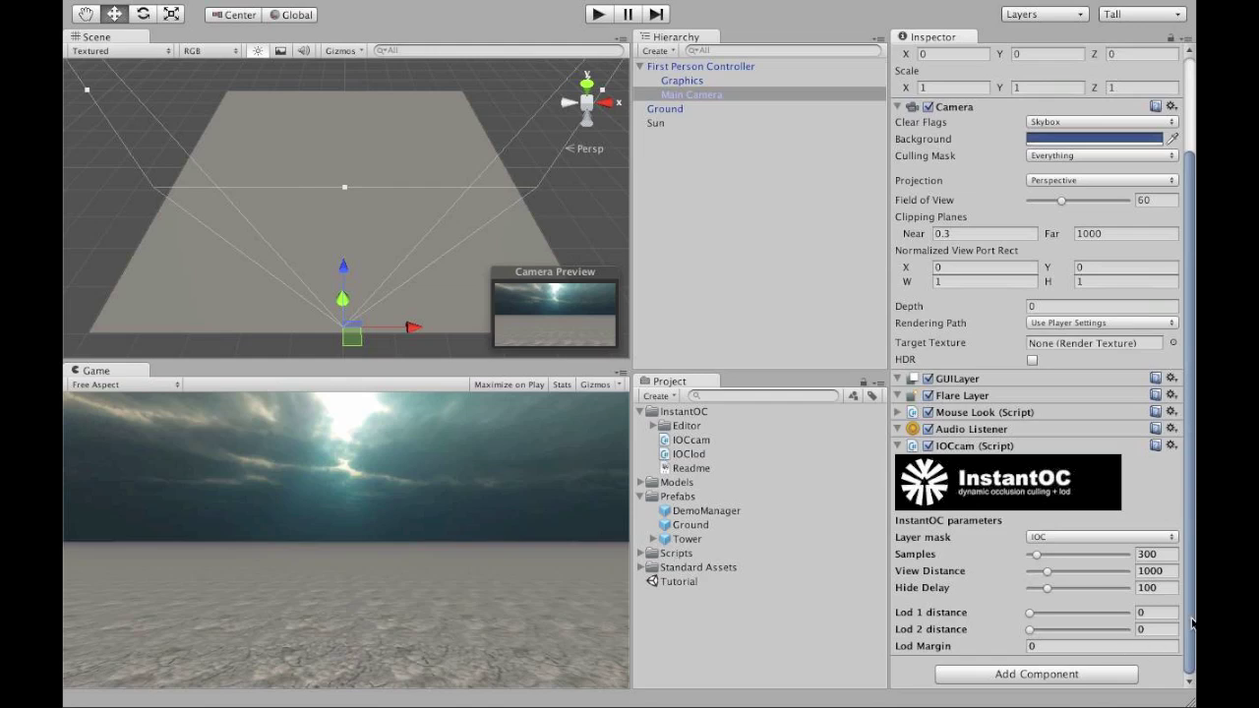
left_click(739, 236)
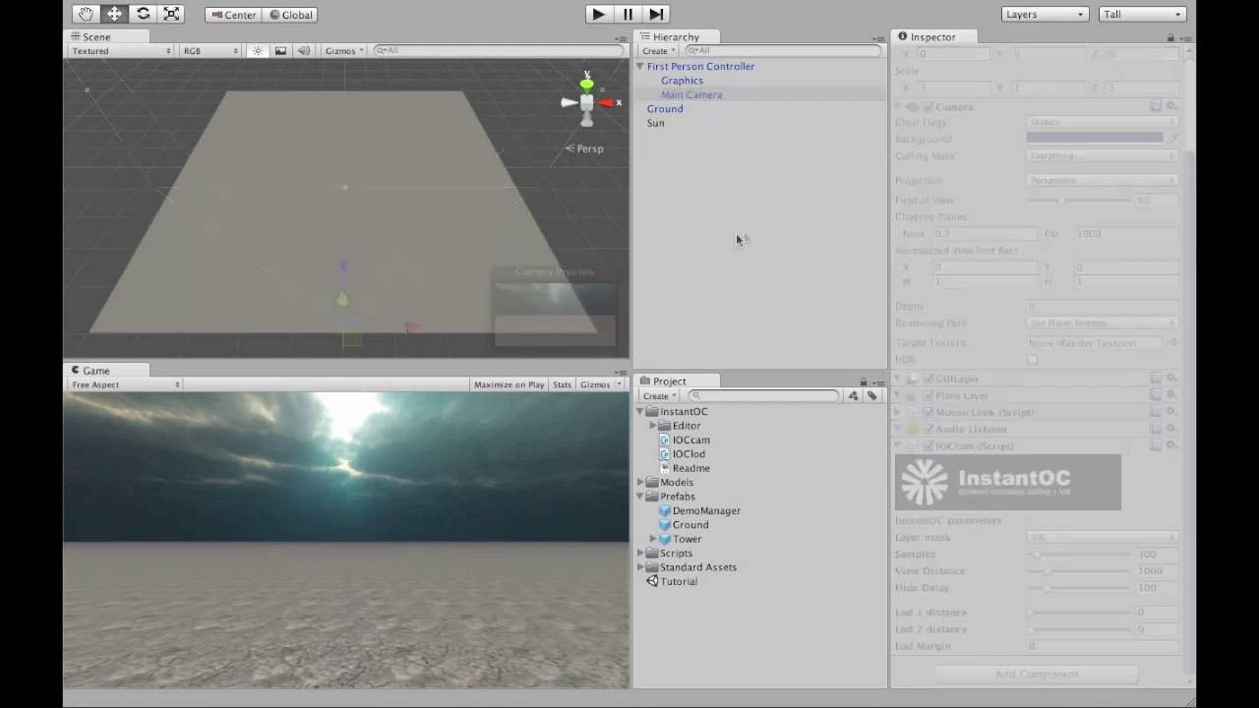
Review the Main Camera's IOCcam parameters alongside the Tower prefab's layer and IOClod script settings
left_click(706, 96)
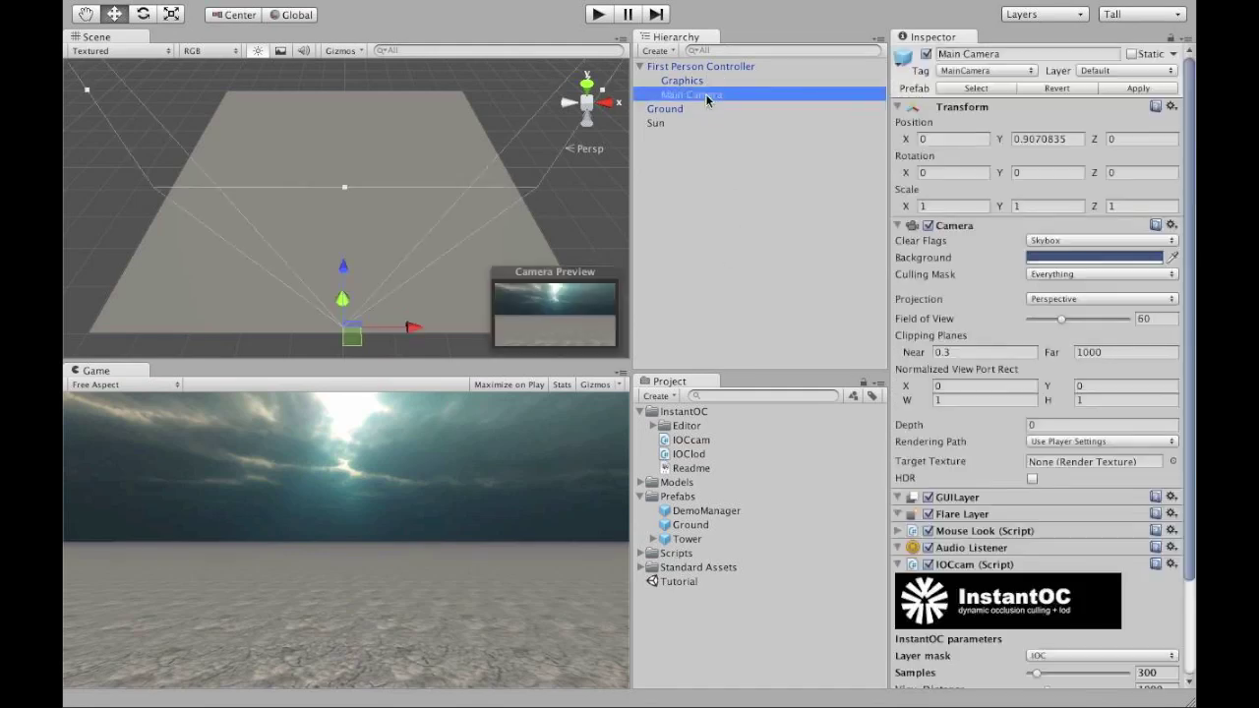
left_click_drag(1193, 492, 1192, 610)
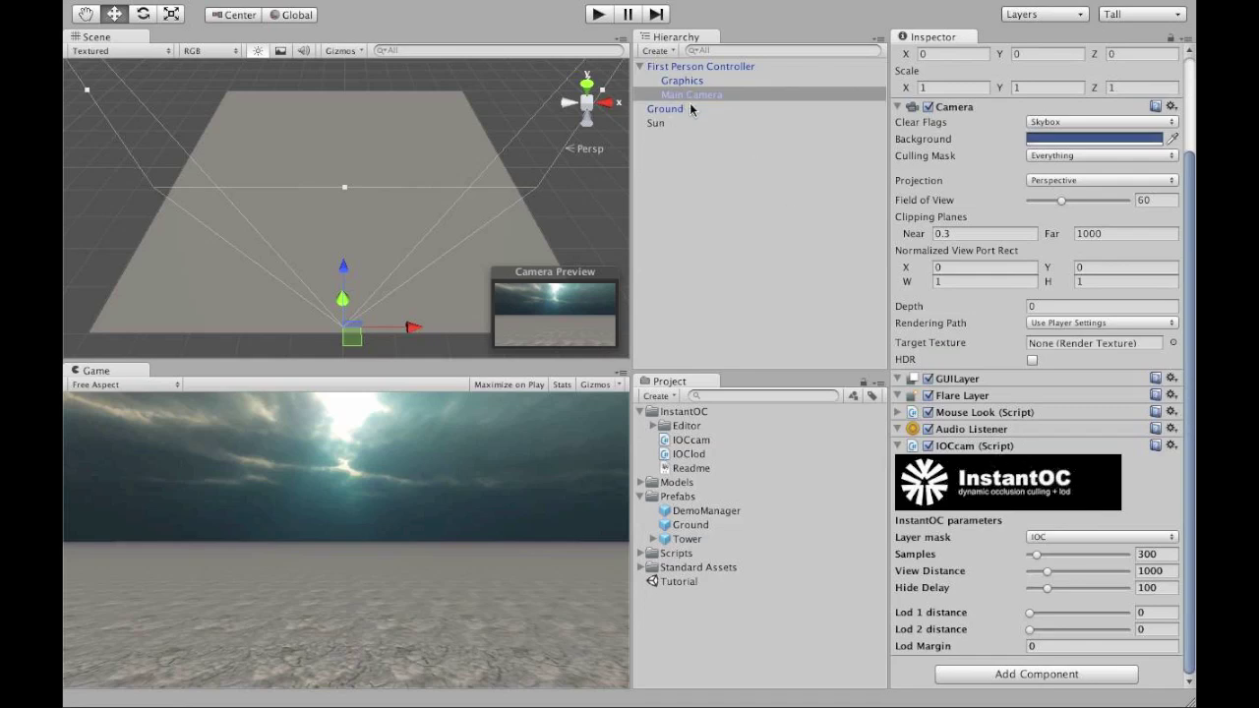
left_click(688, 539)
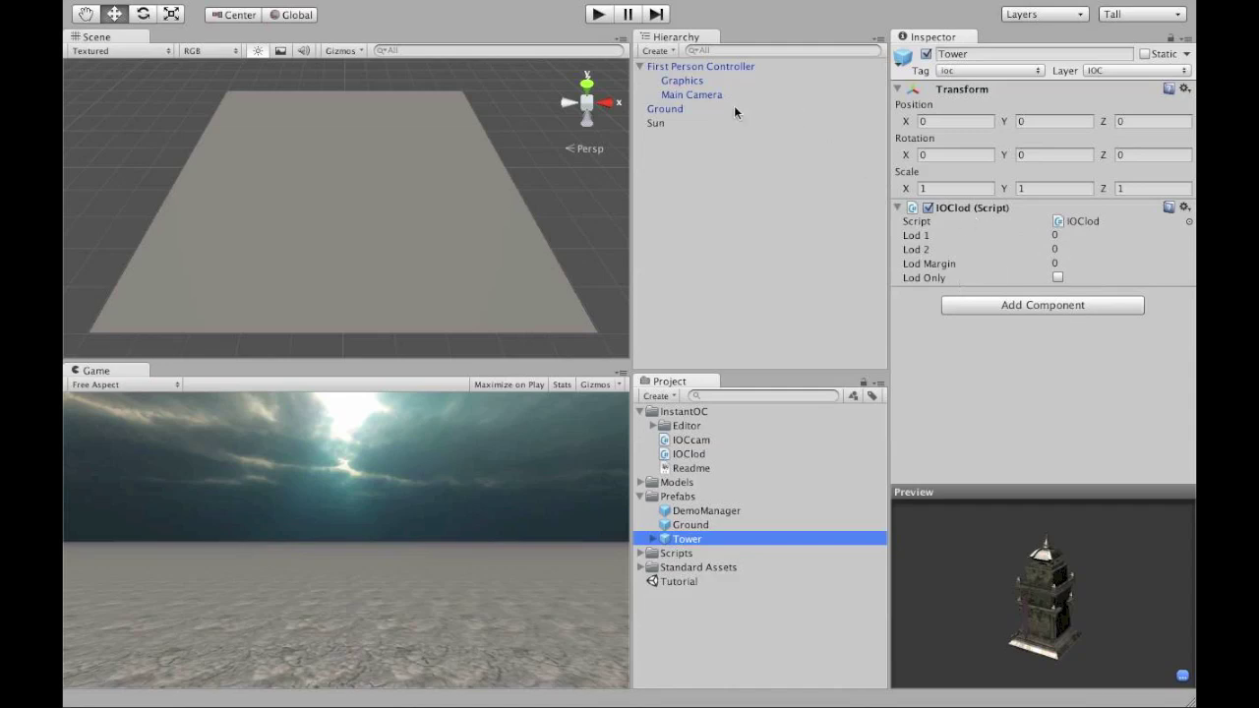
left_click(749, 264)
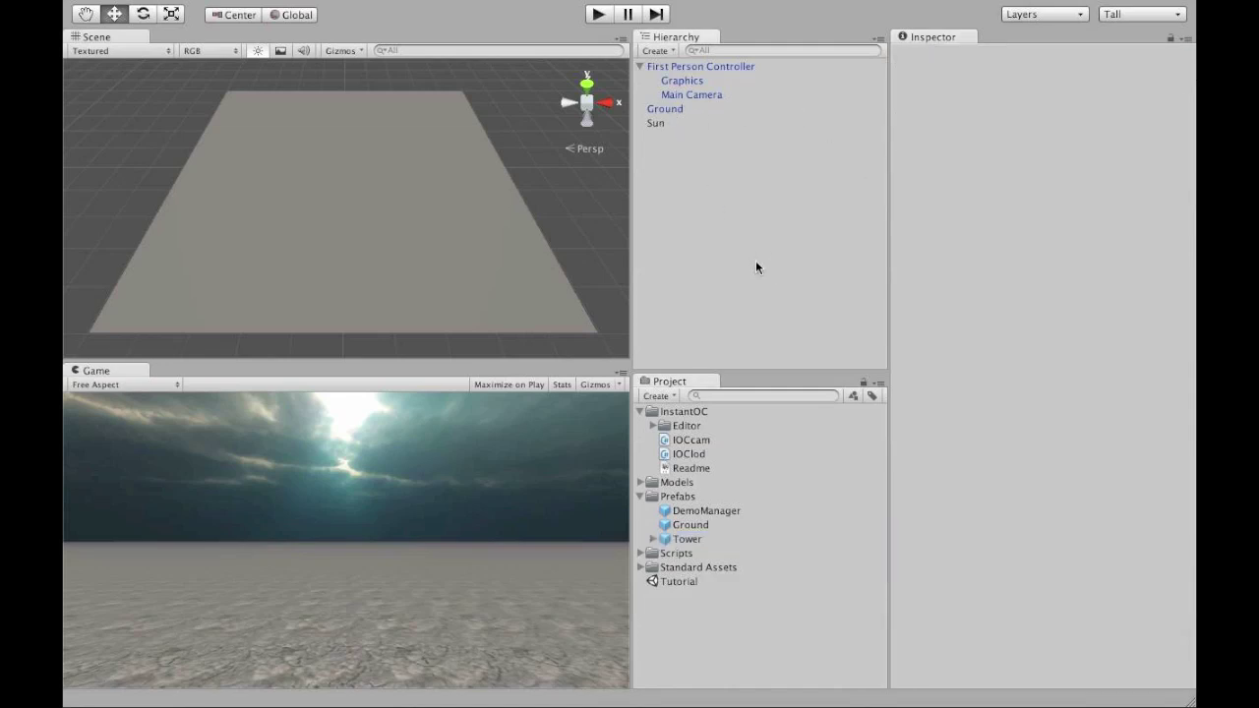
left_click(694, 539)
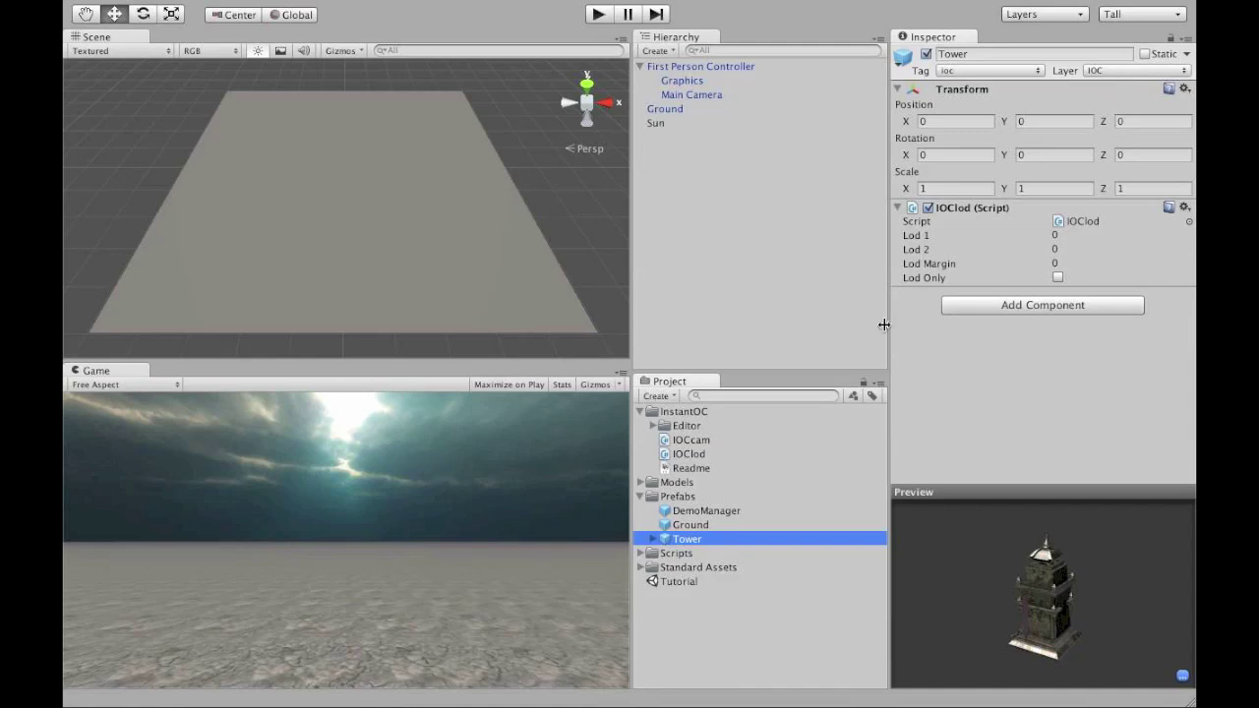
left_click(693, 95)
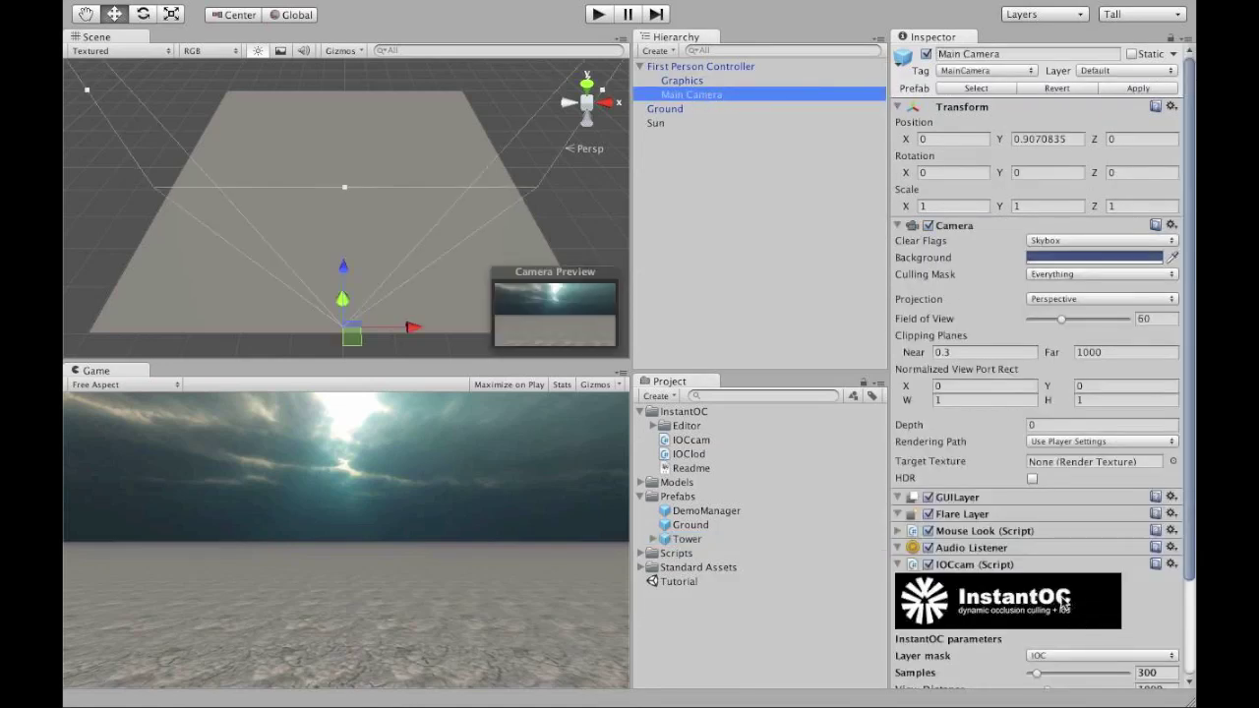
left_click_drag(1191, 527, 1191, 625)
scroll(1037, 393, "down", 1)
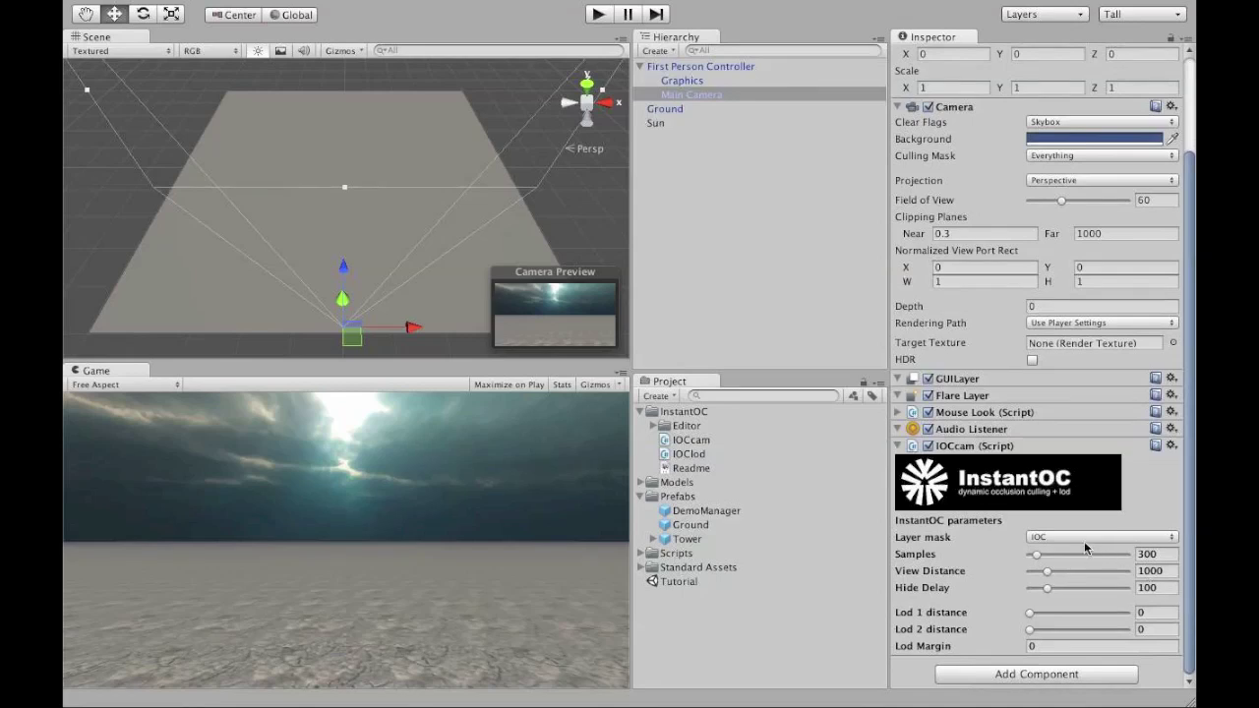
left_click(815, 281)
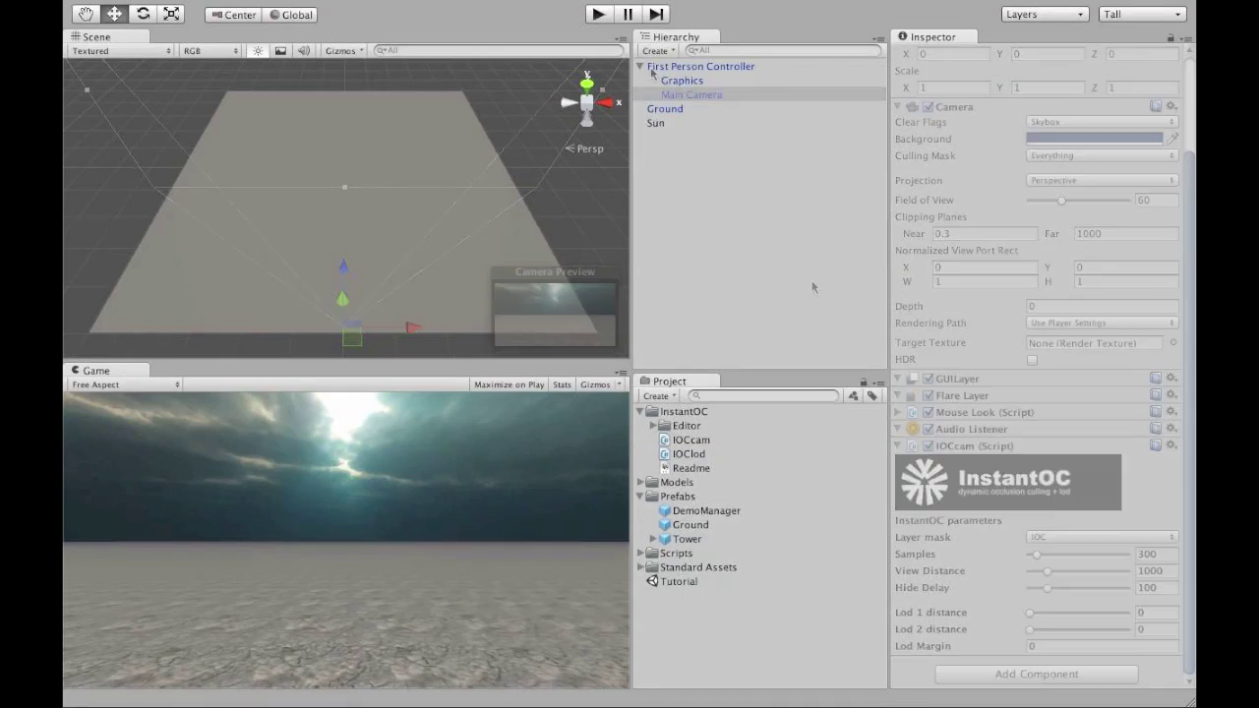
Collapse the First Person Controller's children and add the DemoManager prefab to the scene hierarchy
left_click(641, 67)
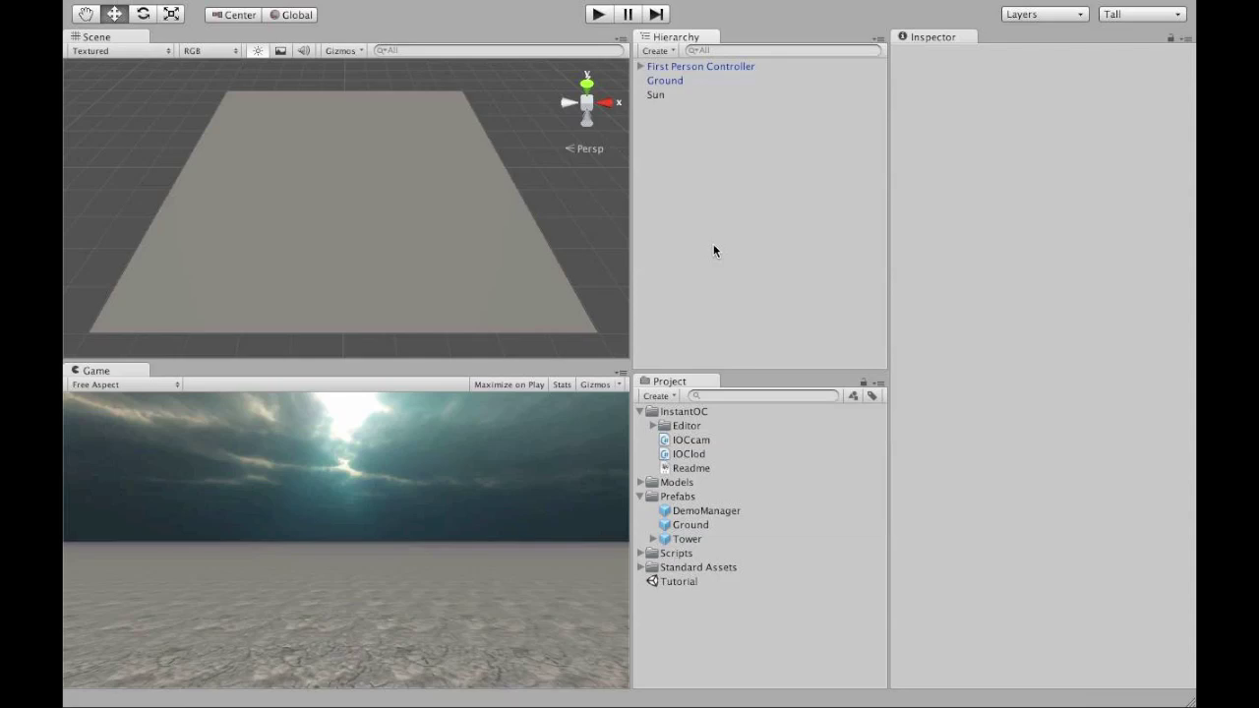
left_click(731, 513)
left_click_drag(713, 510, 728, 250)
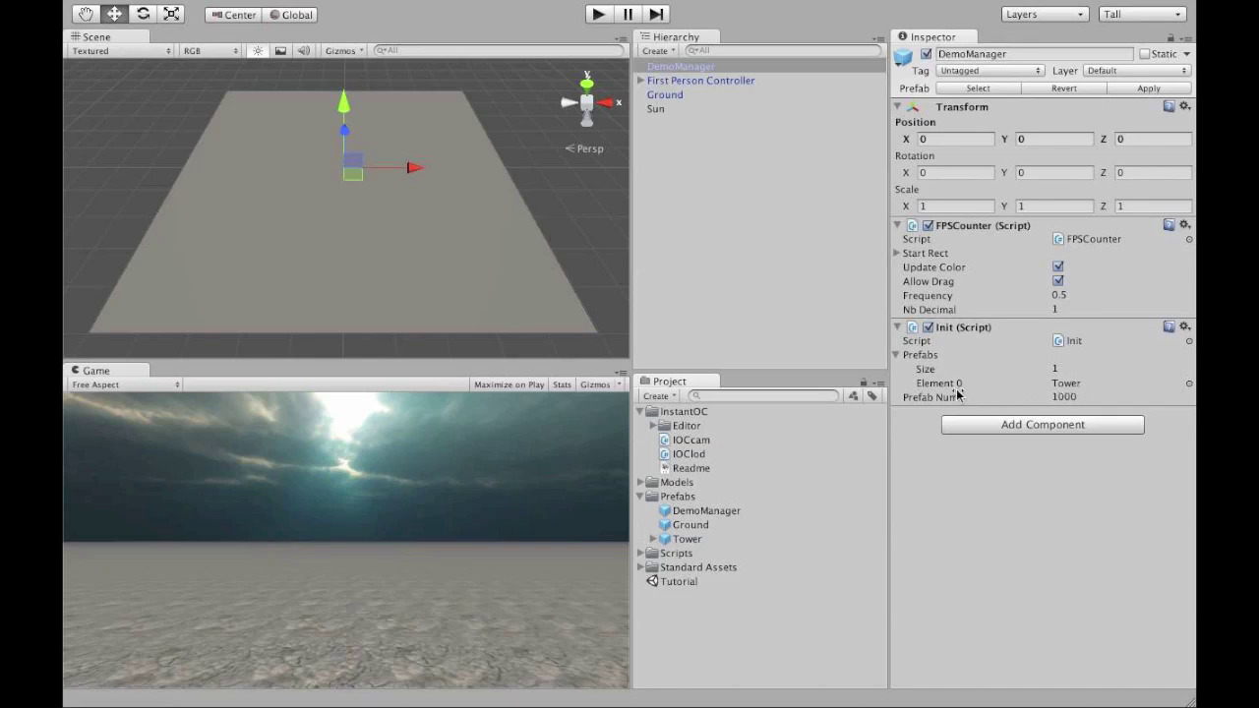
Set Prefab Num to 3000 in the DemoManager's Init script and deselect the object
left_click(1089, 397)
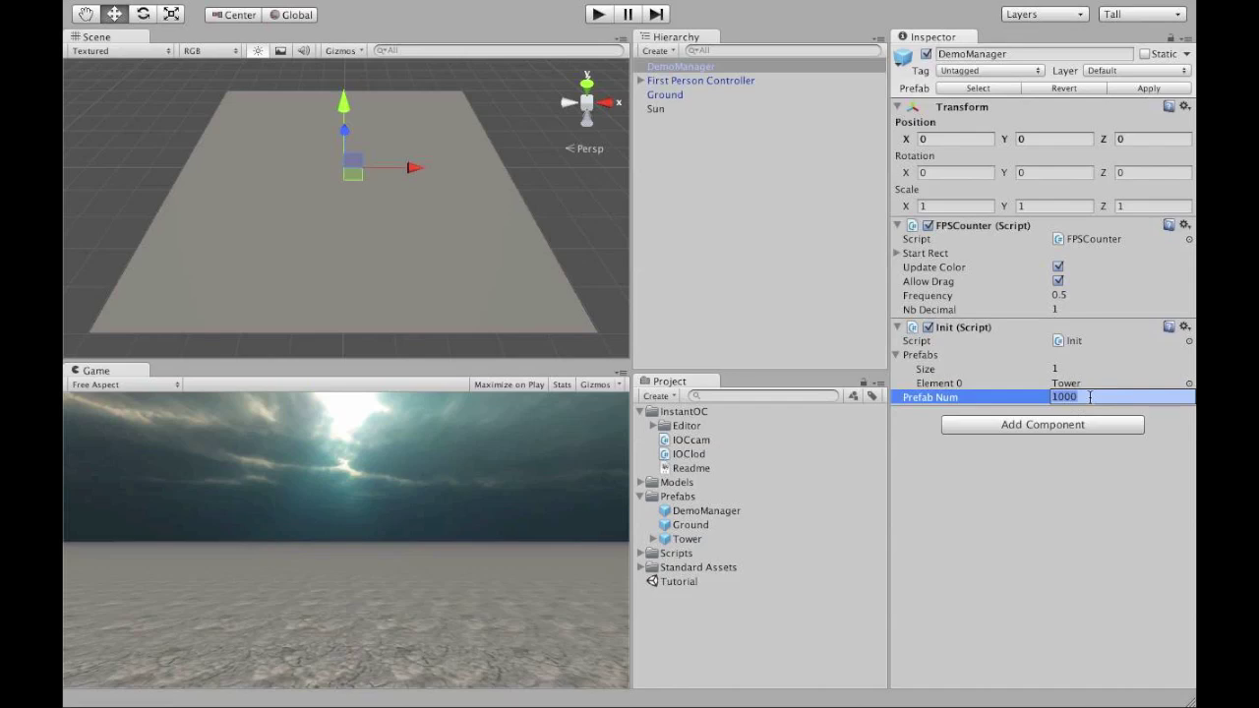
type("1")
key("BackSpace")
type("300")
key("Return")
left_click(1090, 396)
type("3000")
key("Return")
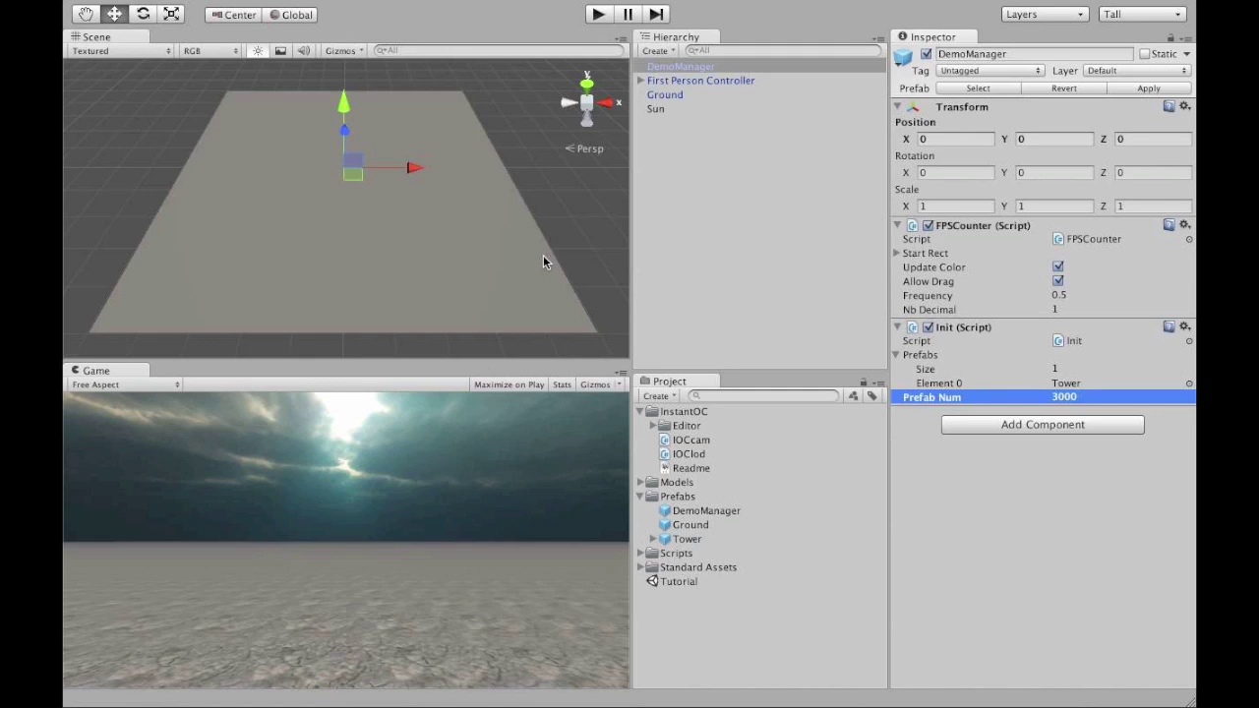
left_click(573, 217)
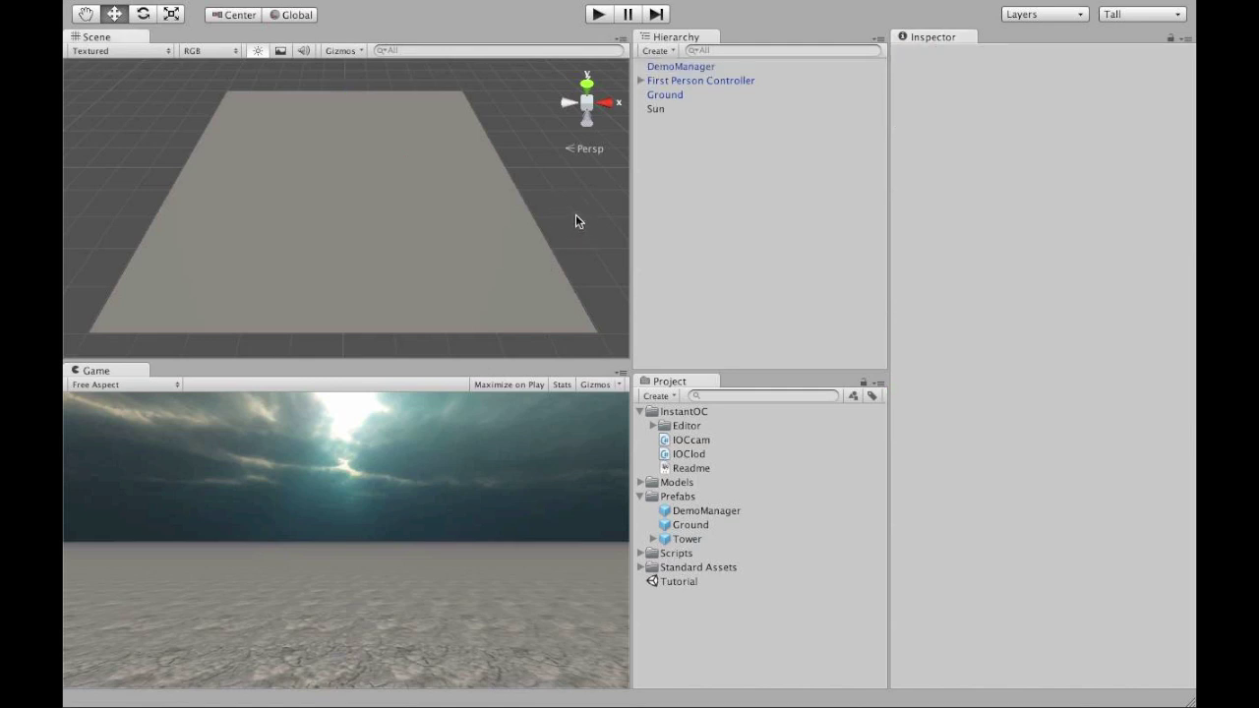
Play the scene and move the FPS counter away from the Populate button to the game view's far corner
left_click(598, 16)
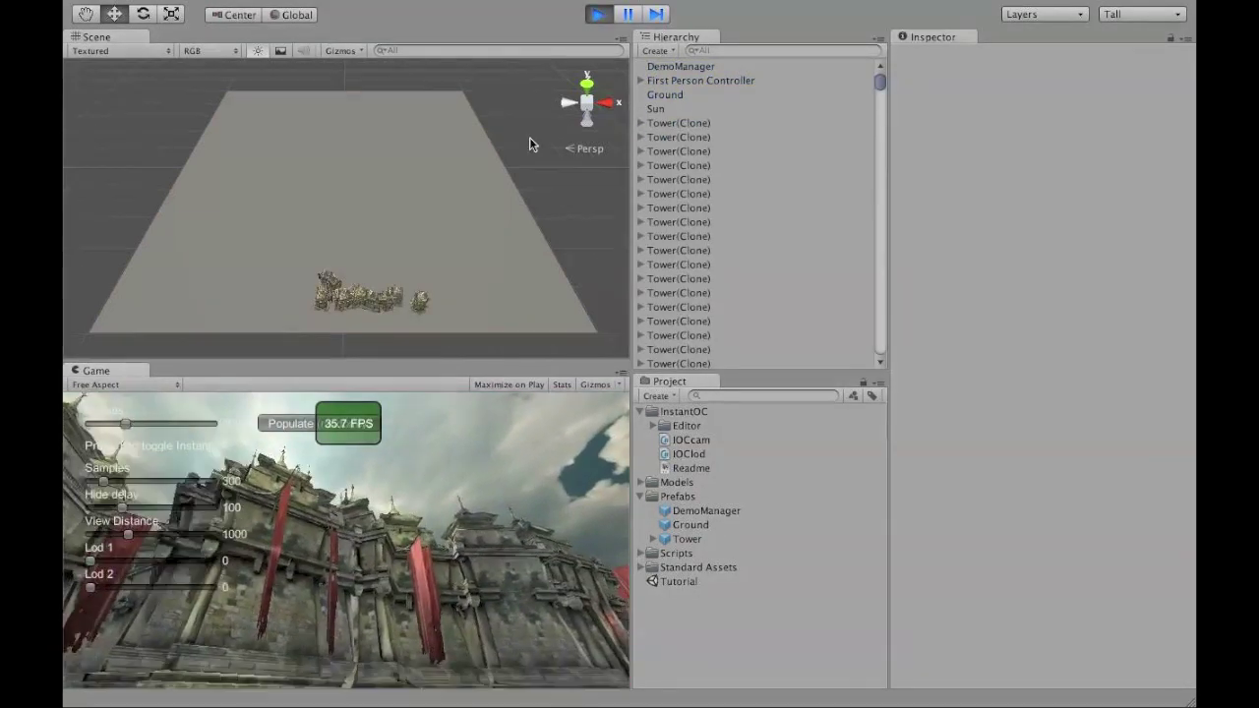
left_click_drag(365, 407, 598, 403)
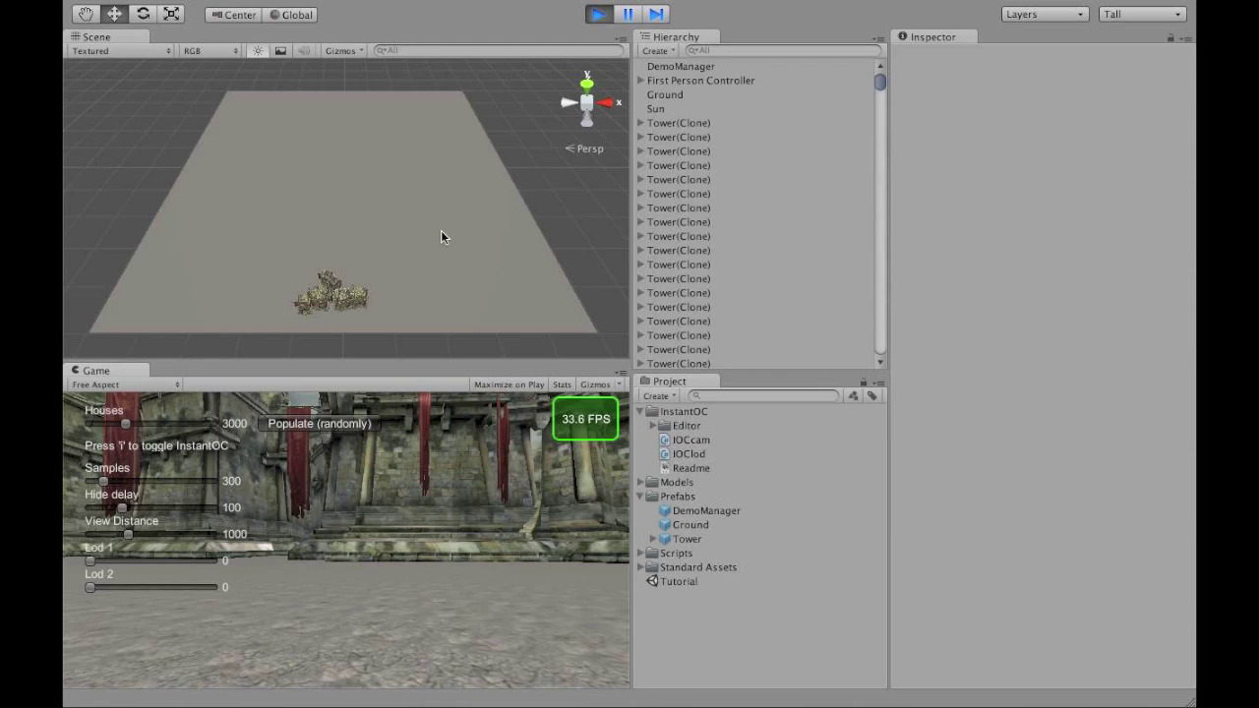
Toggle InstantOC off and back on in the running scene to compare frame rate and rendered towers
key("i")
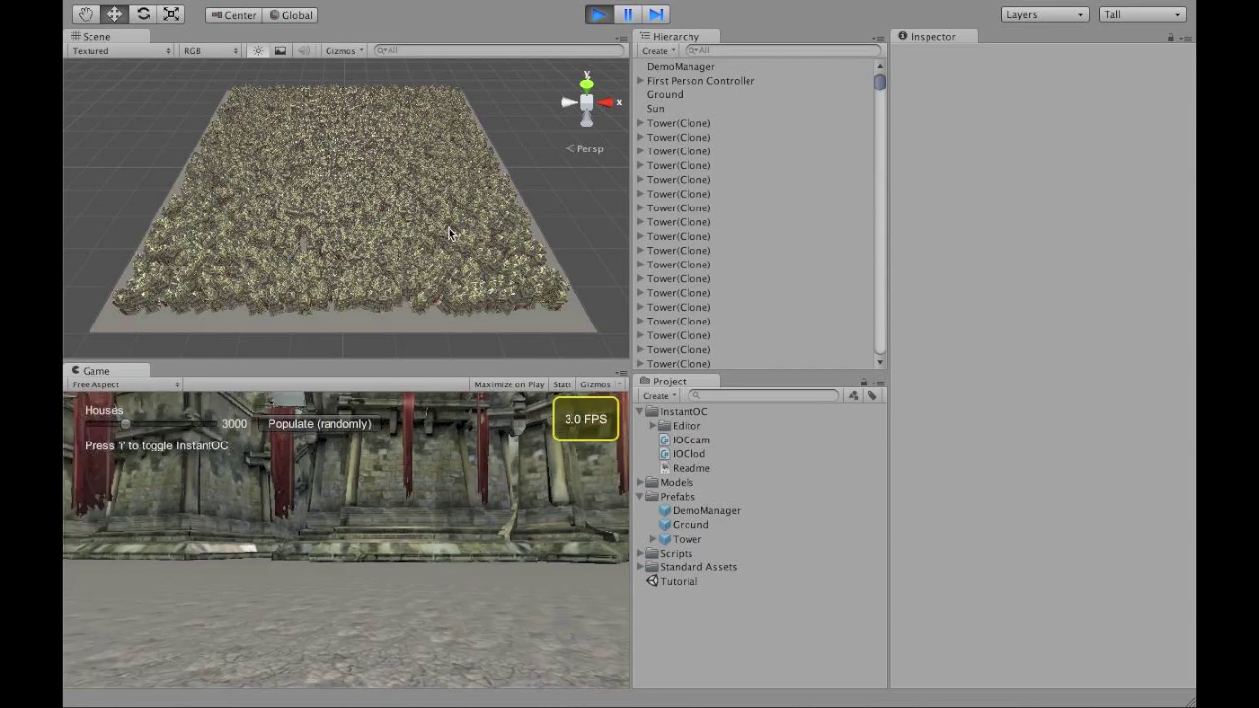
key("i")
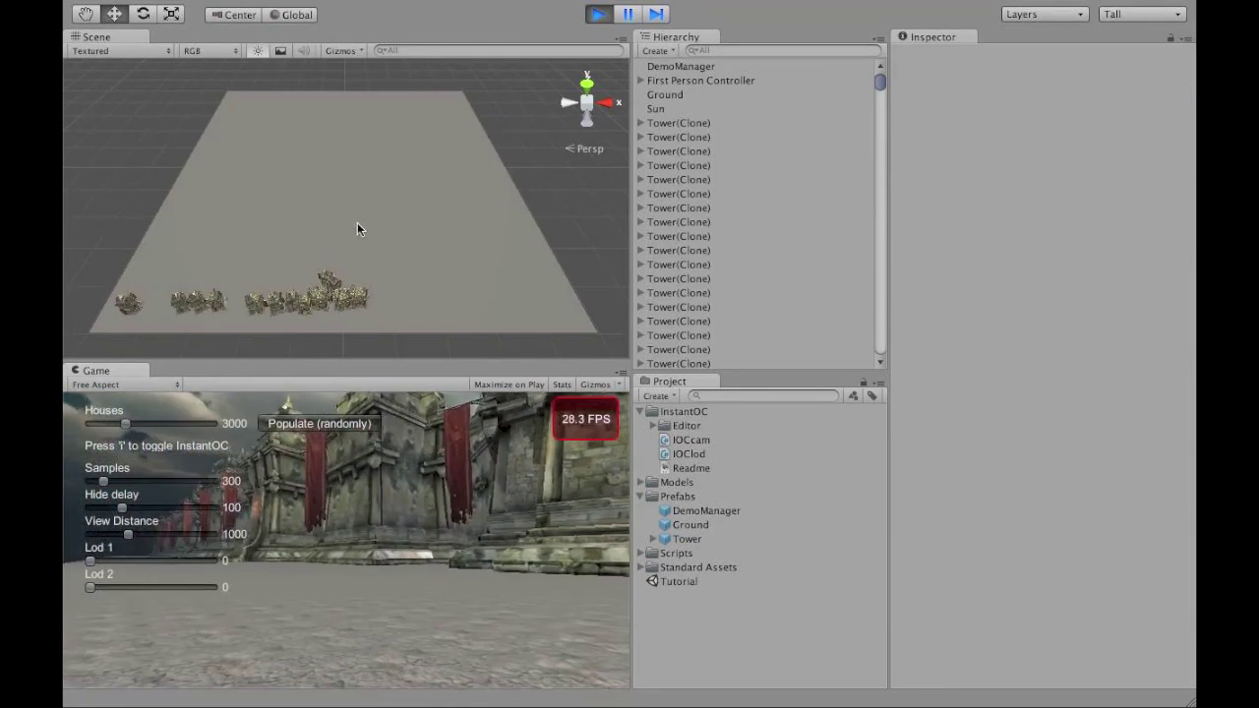